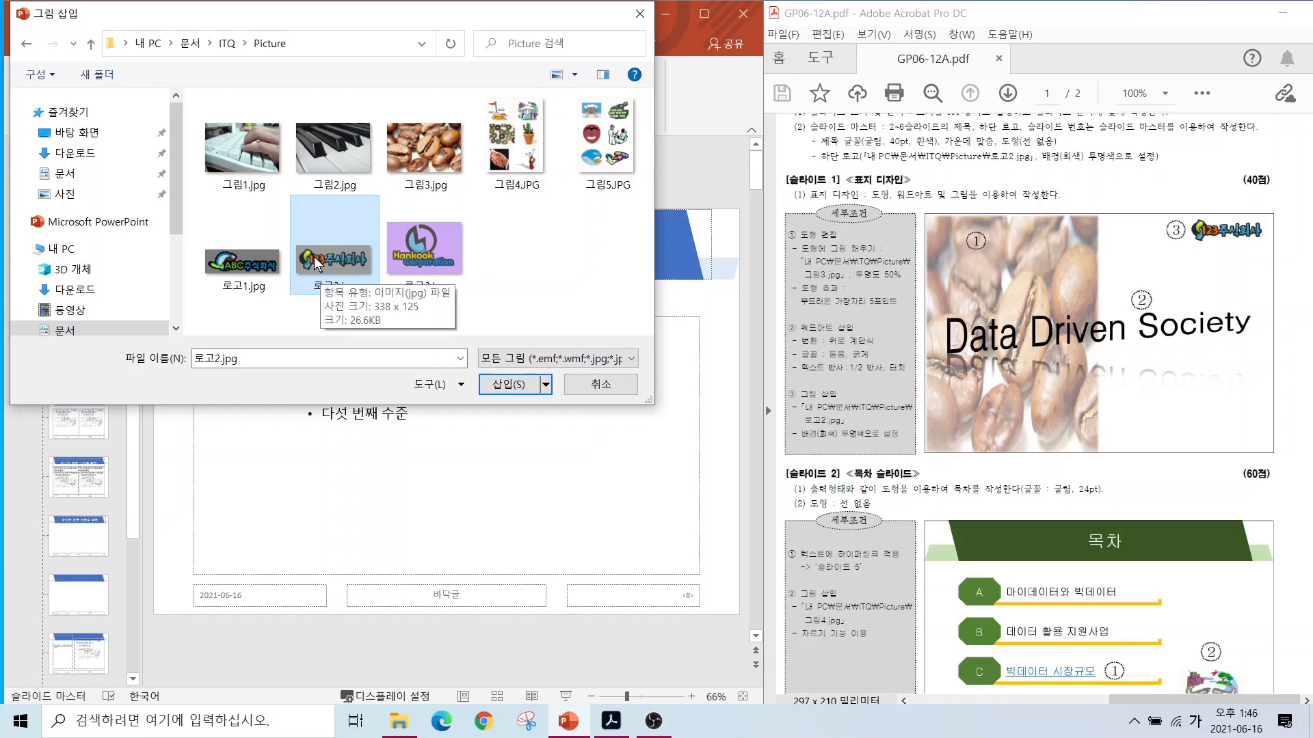
- Insert the picture 로고2.jpg on the slide master and move it to the slide's lower-left corner
{"action": "left_click", "coordinate": [508, 384]}
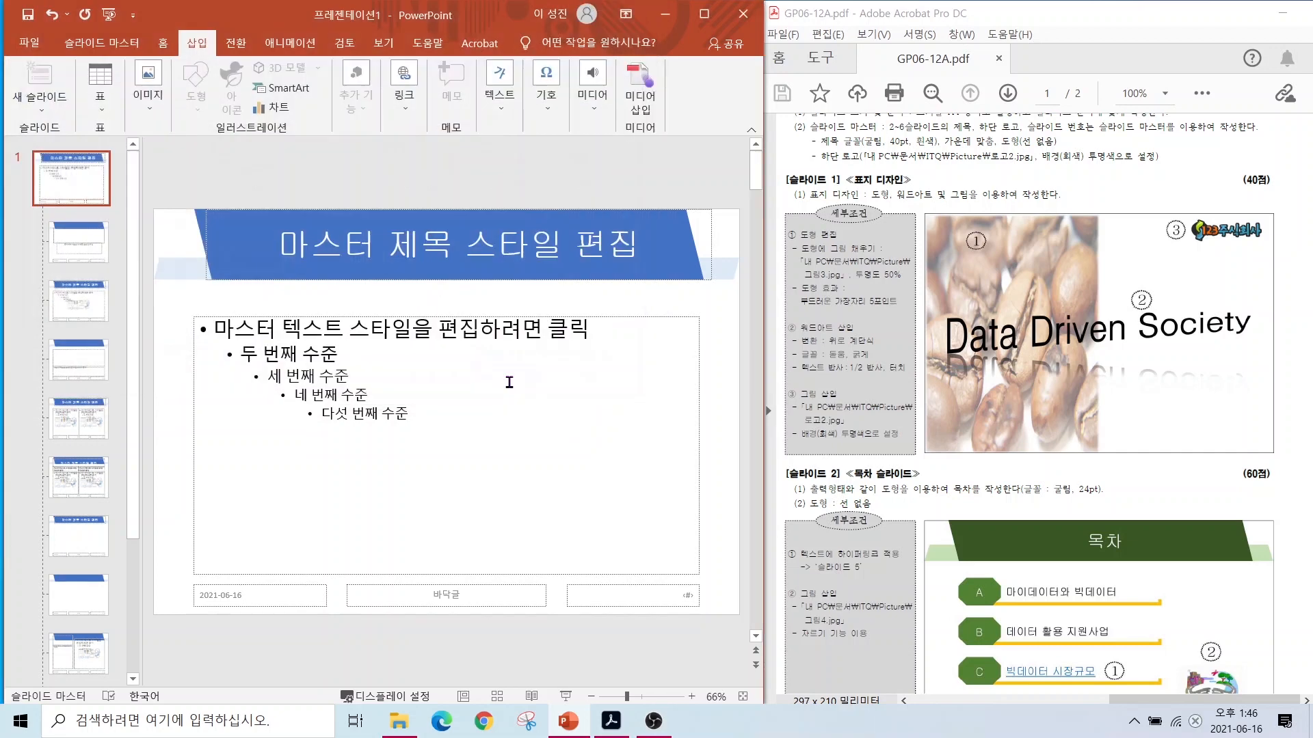
{"action": "scroll", "coordinate": [1032, 388], "scroll_direction": "down", "scroll_amount": 2}
{"action": "left_click_drag", "start_coordinate": [398, 409], "coordinate": [204, 580]}
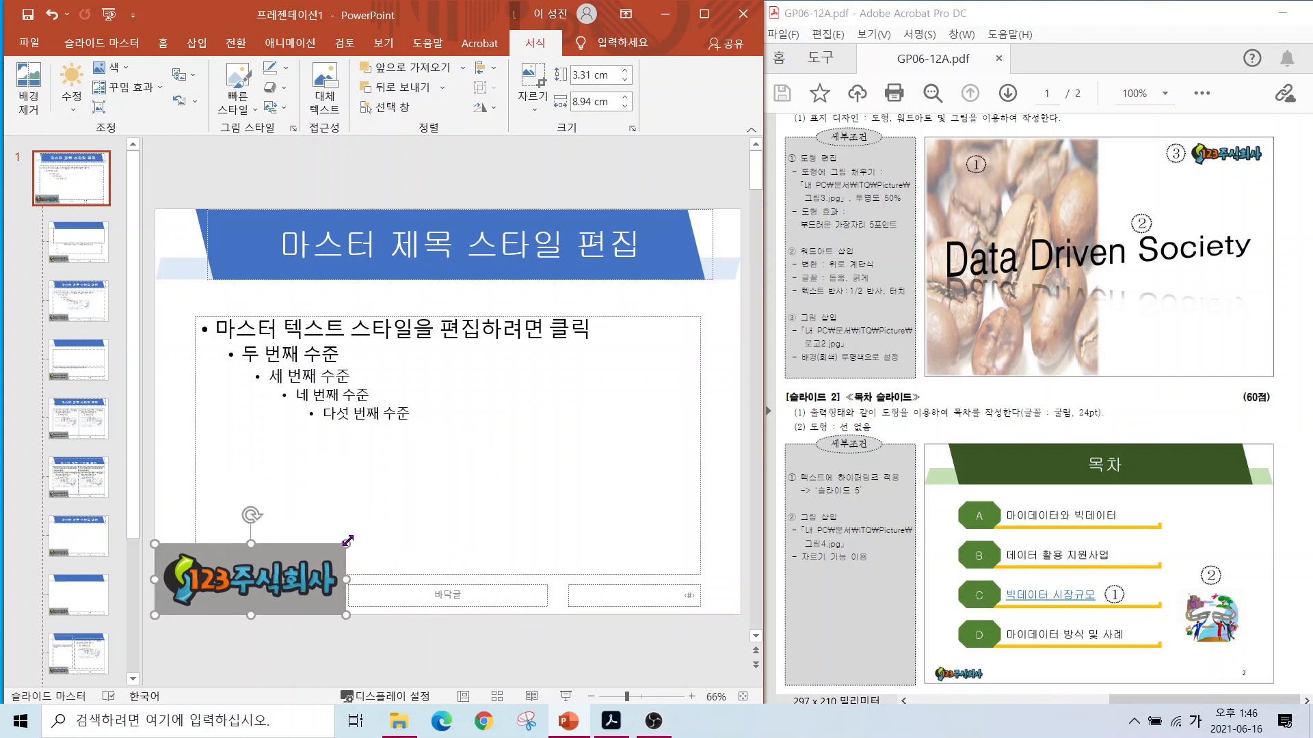
{"action": "mouse_move", "coordinate": [190, 316]}
{"action": "left_mouse_down"}
{"action": "mouse_move", "coordinate": [466, 486]}
{"action": "mouse_move", "coordinate": [699, 561]}
{"action": "mouse_move", "coordinate": [702, 574]}
{"action": "left_mouse_up"}
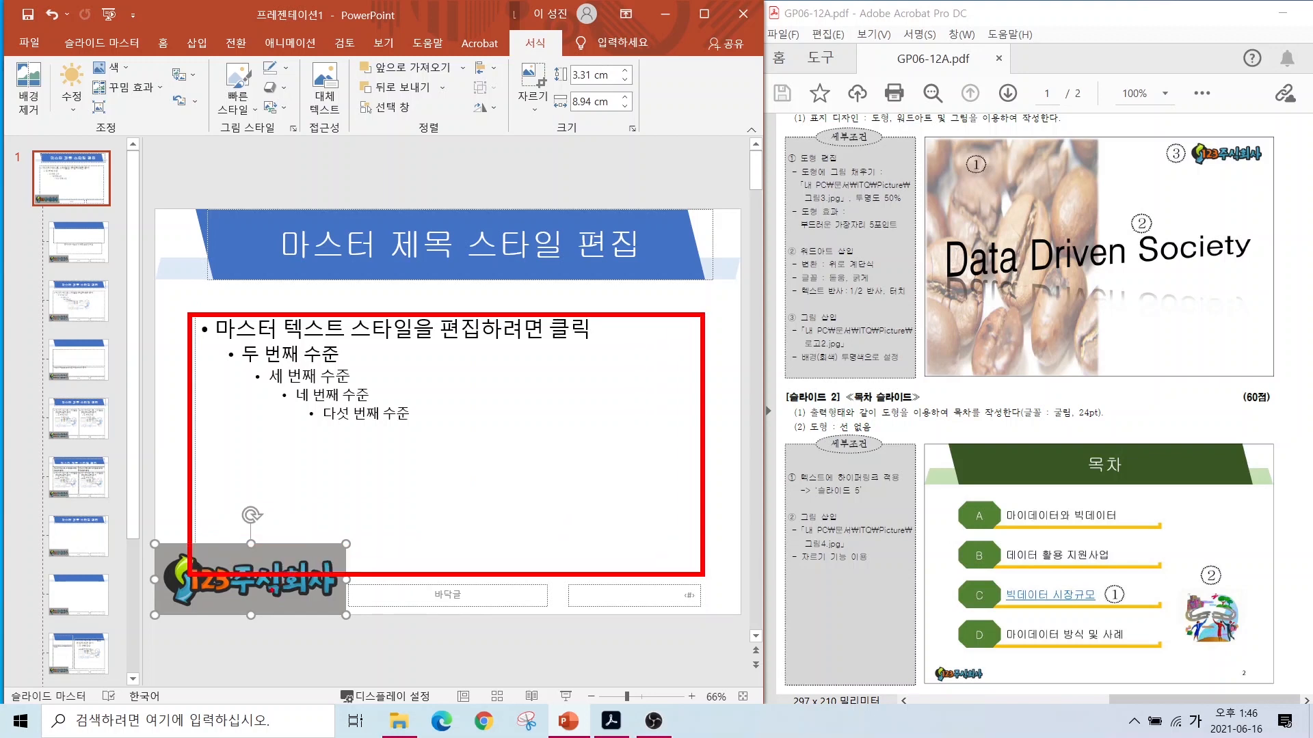
{"action": "left_click_drag", "start_coordinate": [153, 541], "coordinate": [354, 623]}
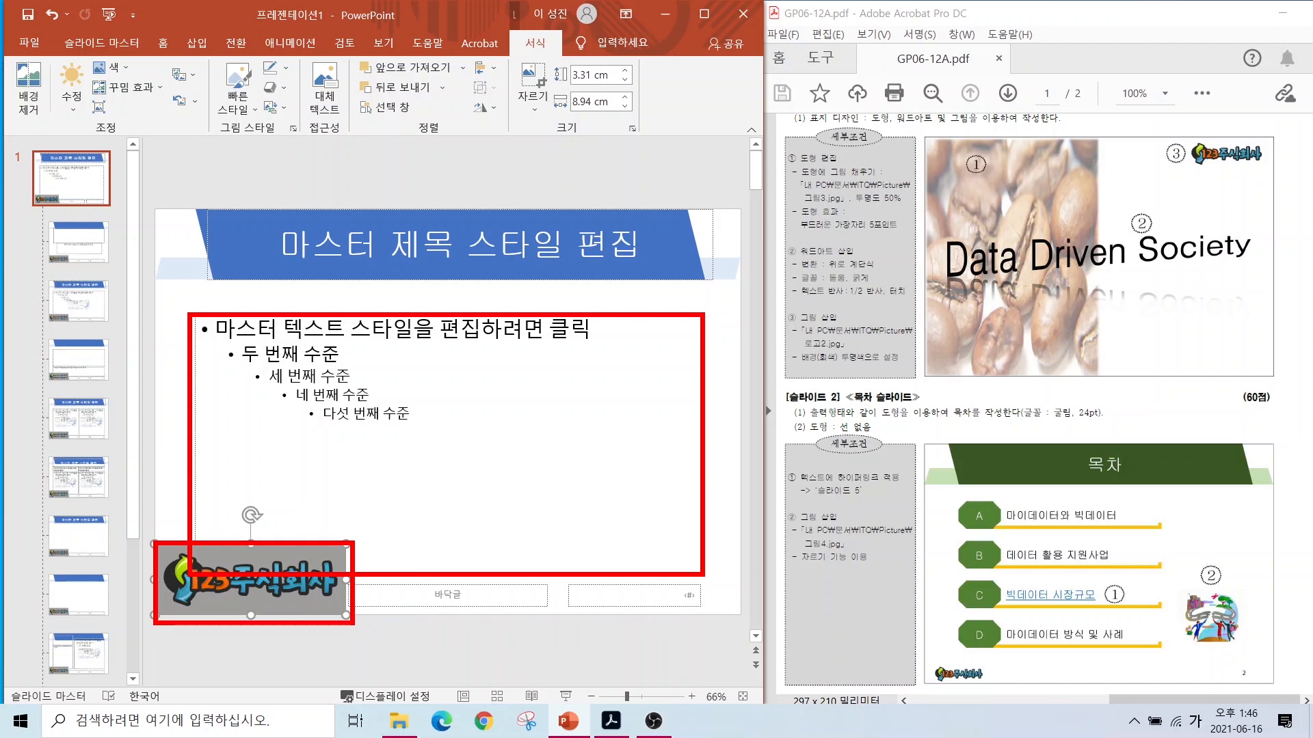
{"action": "key", "text": "Escape"}
- Shrink the logo to about 1.75 cm high and 4.73 cm wide, anchored in the slide's lower-left corner
{"action": "left_click_drag", "start_coordinate": [343, 542], "coordinate": [281, 582]}
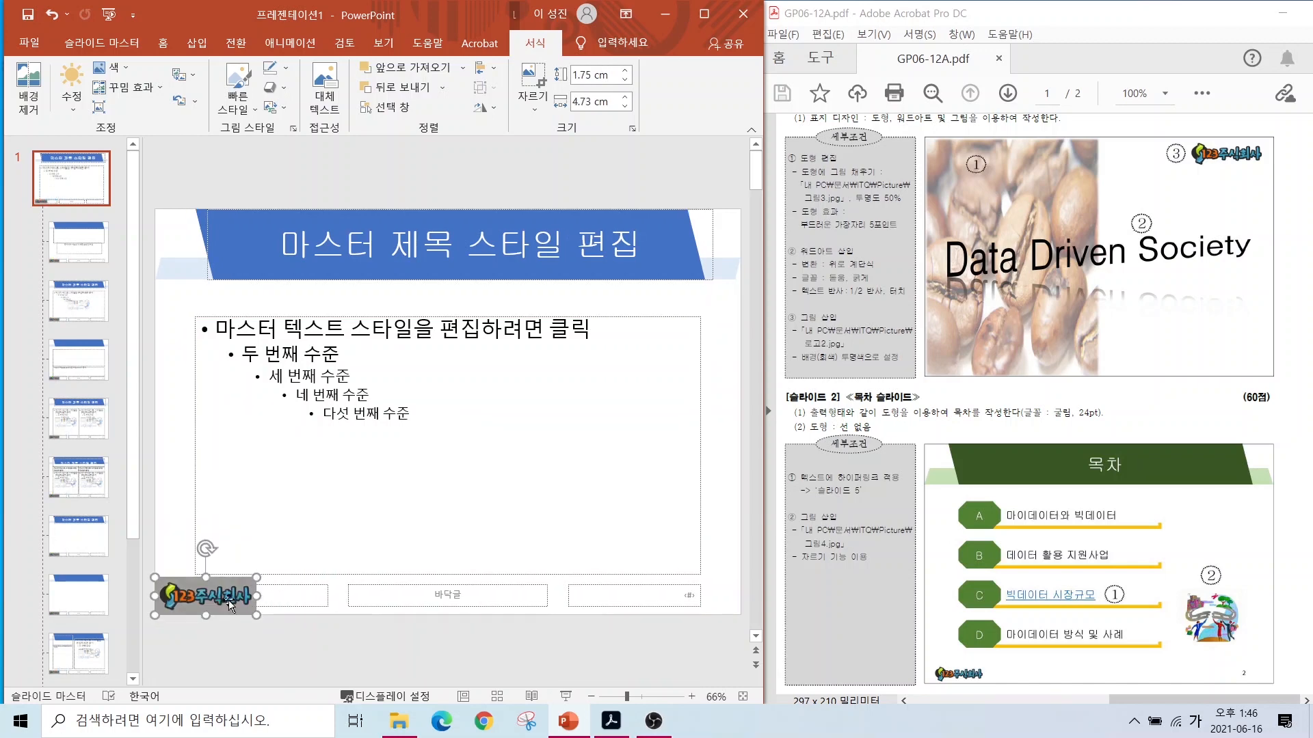
{"action": "scroll", "coordinate": [1026, 410], "scroll_direction": "up", "scroll_amount": 3}
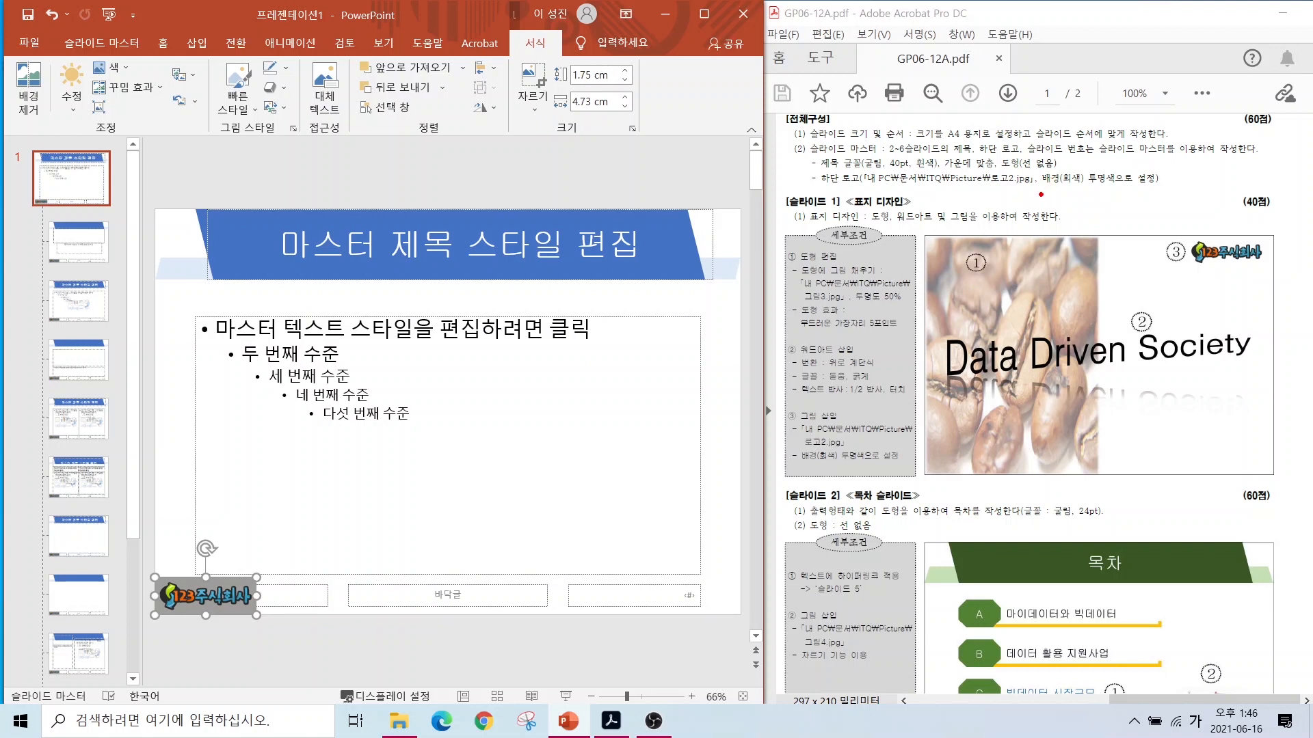
{"action": "left_click_drag", "start_coordinate": [1030, 166], "coordinate": [1170, 198]}
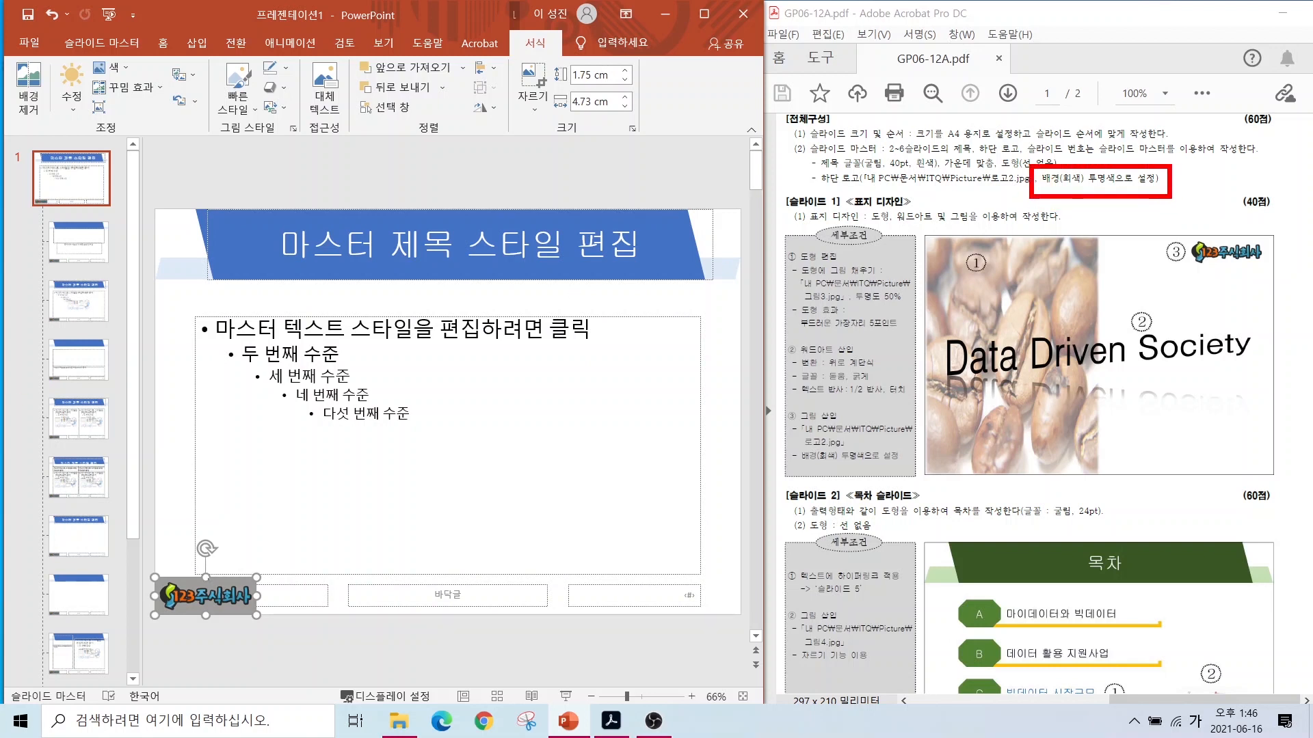
{"action": "left_click_drag", "start_coordinate": [228, 577], "coordinate": [277, 502]}
{"action": "key", "text": "Escape"}
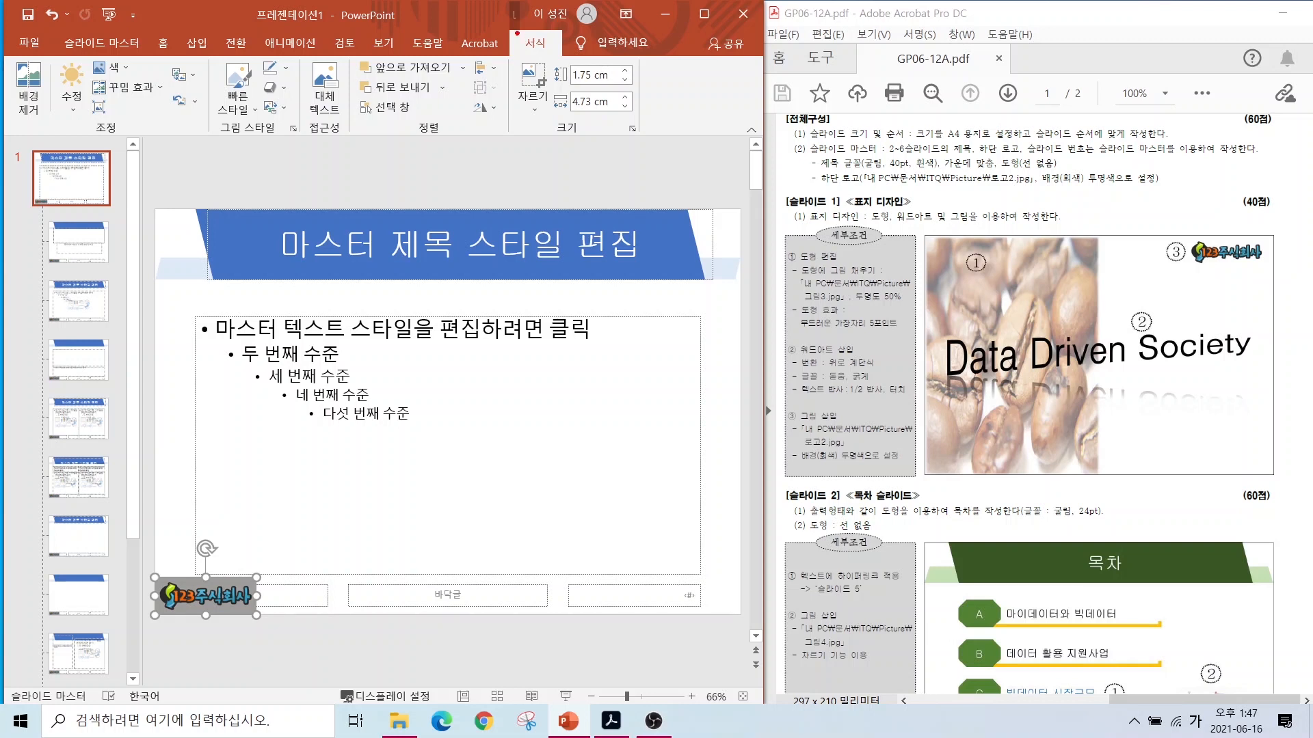
{"action": "mouse_move", "coordinate": [568, 90]}
{"action": "left_mouse_down"}
{"action": "mouse_move", "coordinate": [506, 11]}
{"action": "mouse_move", "coordinate": [573, 87]}
{"action": "left_mouse_up"}
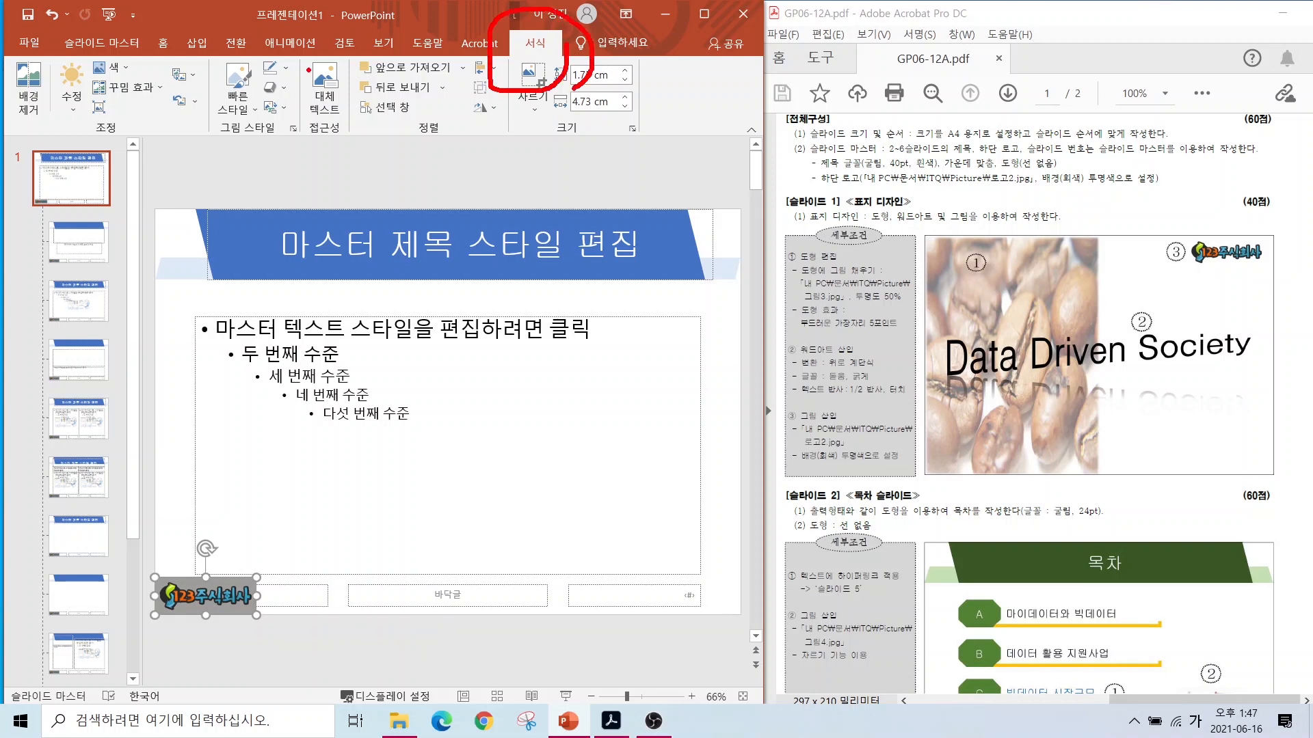
{"action": "mouse_move", "coordinate": [145, 72]}
{"action": "left_mouse_down"}
{"action": "mouse_move", "coordinate": [86, 85]}
{"action": "mouse_move", "coordinate": [140, 41]}
{"action": "mouse_move", "coordinate": [148, 71]}
{"action": "mouse_move", "coordinate": [260, 192]}
{"action": "left_mouse_up"}
{"action": "key", "text": "Escape"}
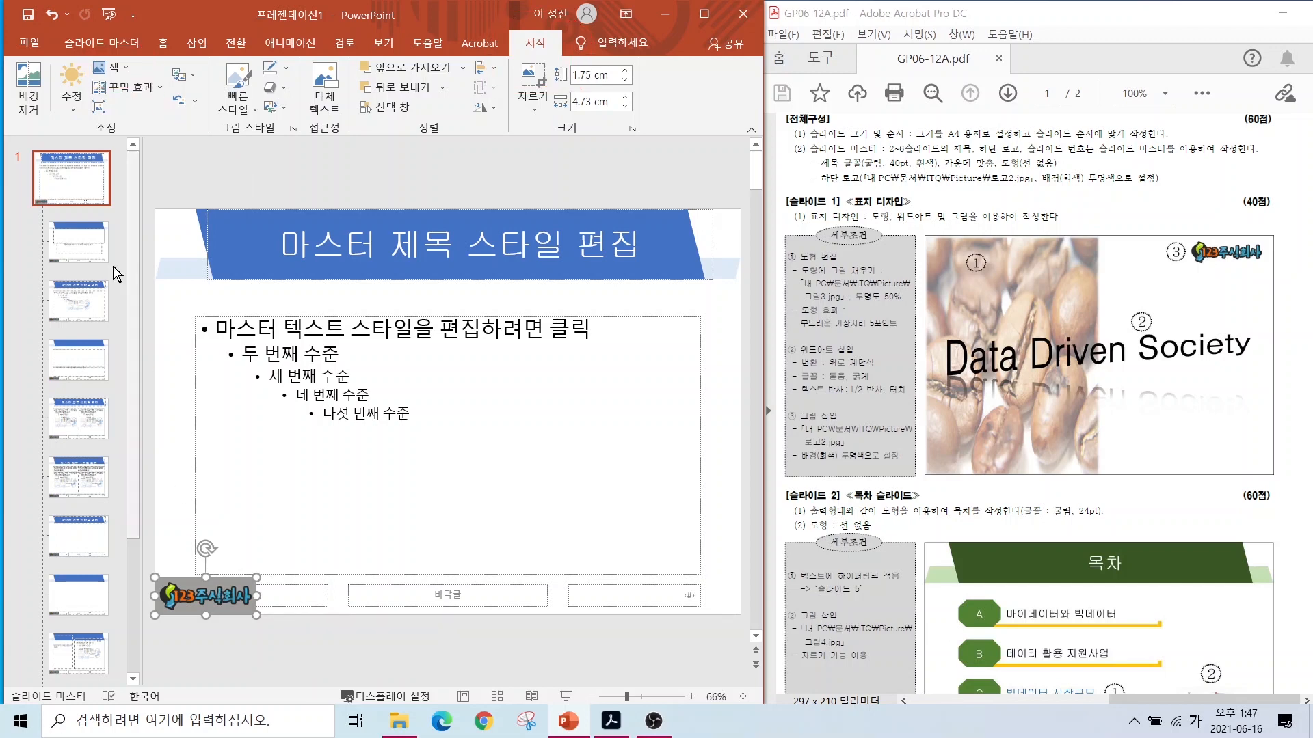
- Make the logo picture's gray background transparent with Set Transparent Color
{"action": "left_click", "coordinate": [111, 67]}
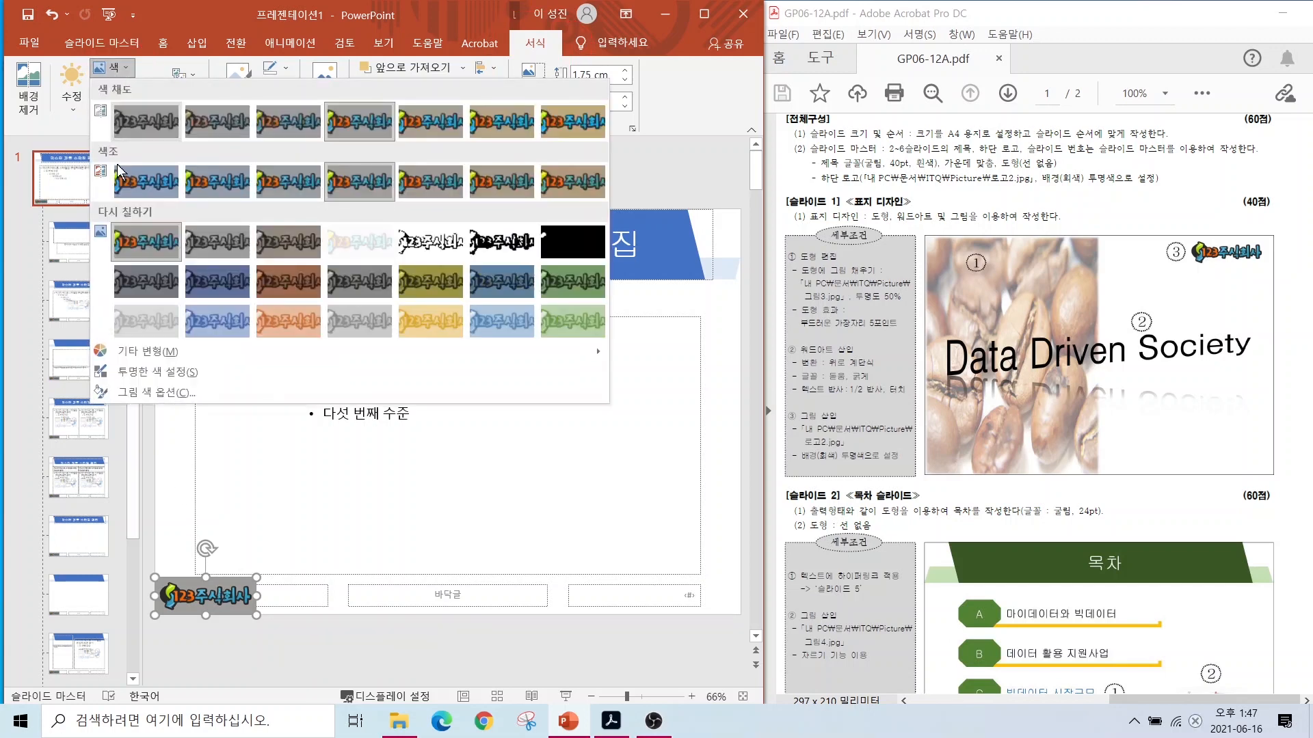
{"action": "left_click", "coordinate": [145, 380]}
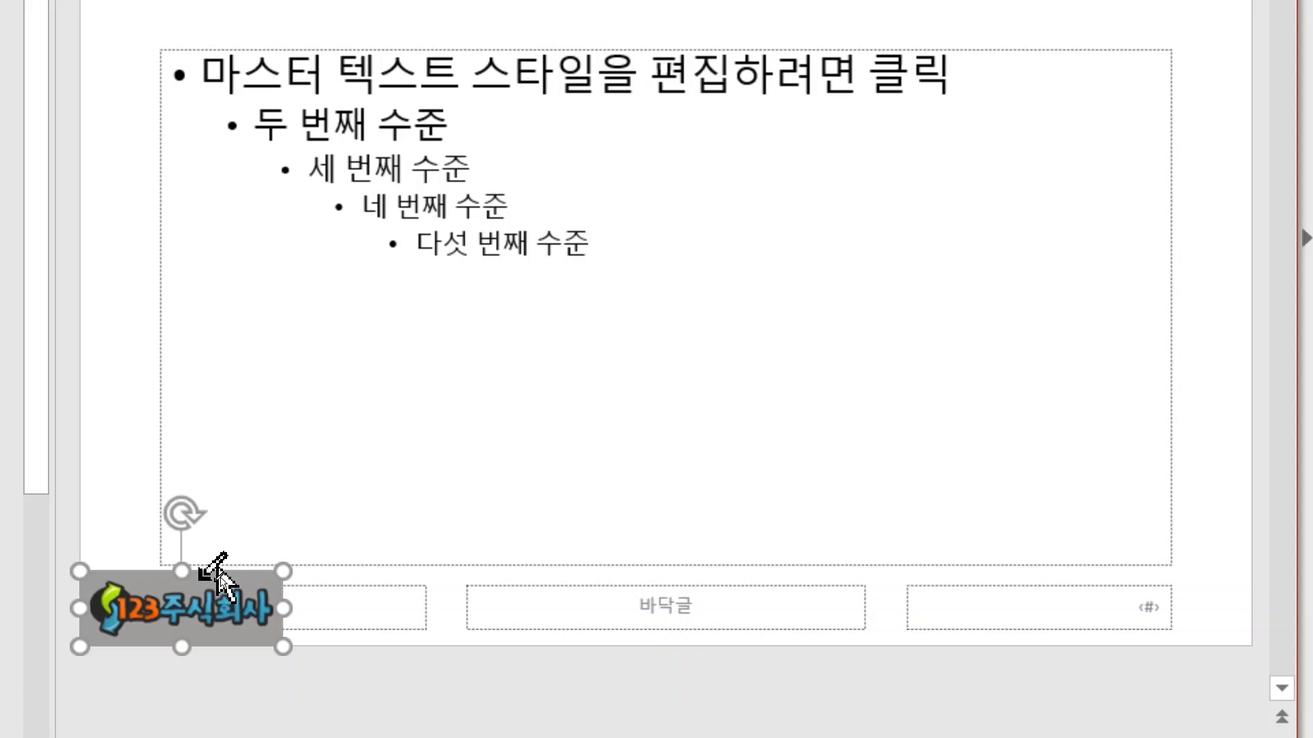
{"action": "left_click", "coordinate": [200, 576]}
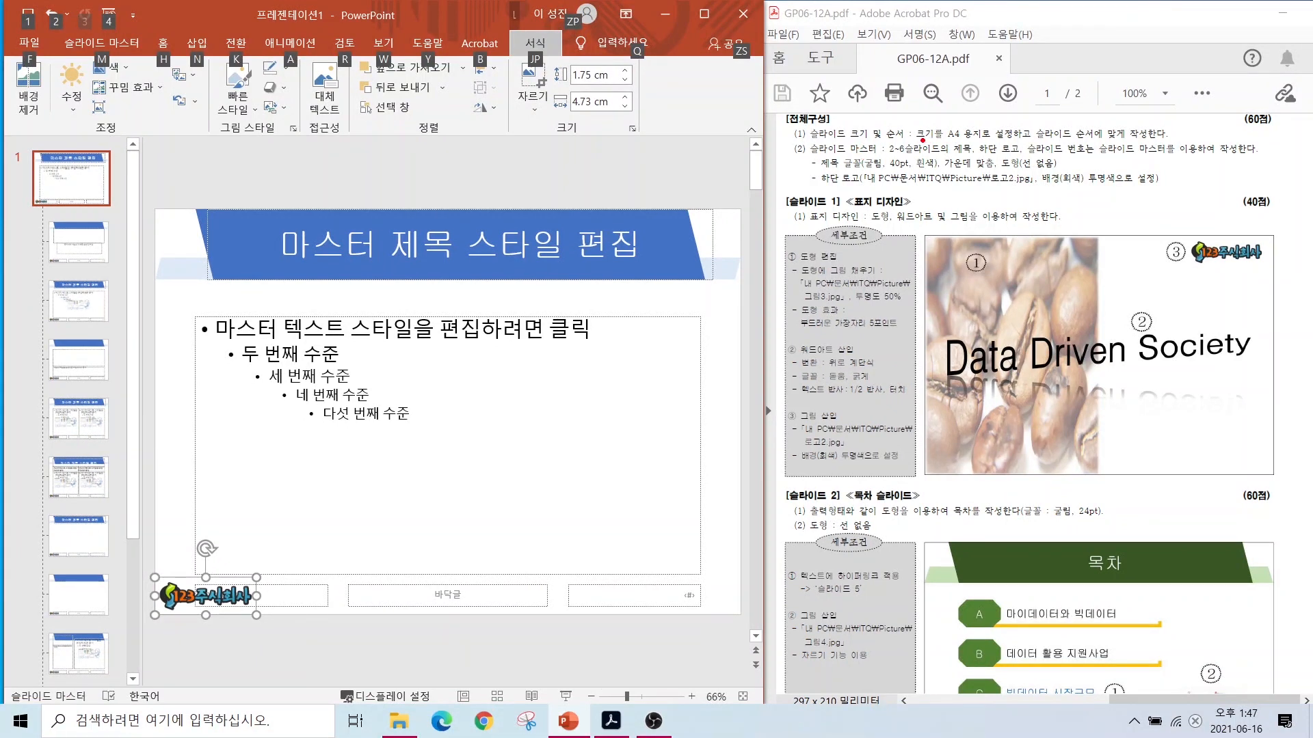
{"action": "mouse_move", "coordinate": [914, 135]}
{"action": "left_mouse_down"}
{"action": "mouse_move", "coordinate": [972, 156]}
{"action": "mouse_move", "coordinate": [1101, 159]}
{"action": "left_mouse_up"}
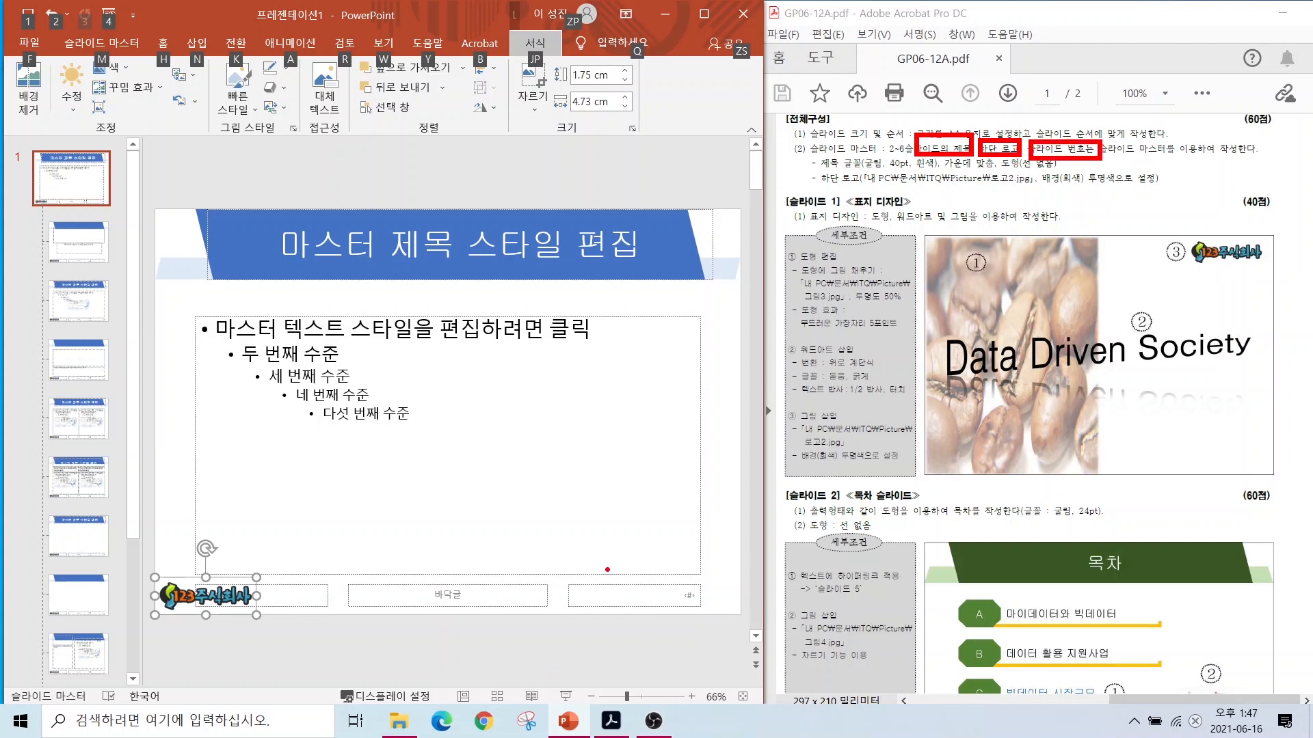
{"action": "left_click_drag", "start_coordinate": [592, 580], "coordinate": [721, 615]}
{"action": "mouse_move", "coordinate": [660, 528]}
{"action": "left_mouse_down"}
{"action": "mouse_move", "coordinate": [706, 527]}
{"action": "mouse_move", "coordinate": [671, 557]}
{"action": "mouse_move", "coordinate": [689, 538]}
{"action": "mouse_move", "coordinate": [683, 563]}
{"action": "left_mouse_up"}
{"action": "key", "text": "Escape"}
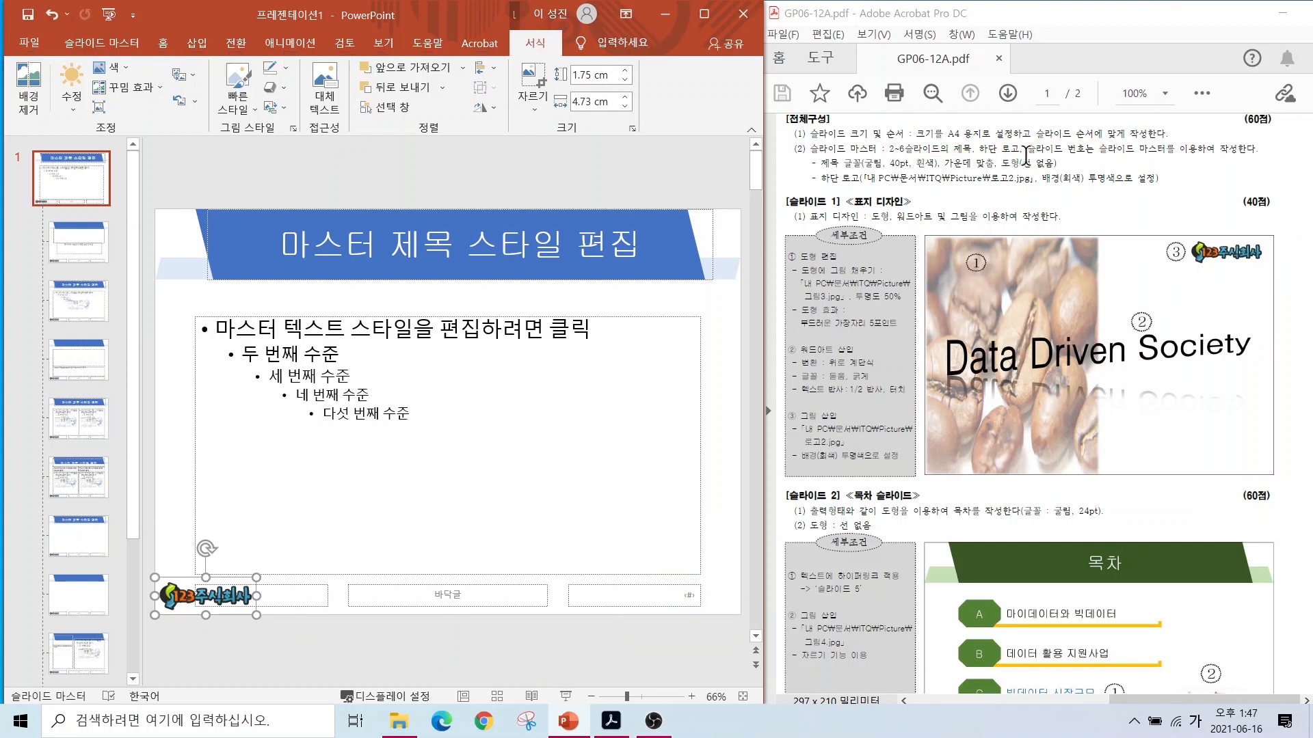
{"action": "scroll", "coordinate": [1254, 553], "scroll_direction": "down", "scroll_amount": 3}
{"action": "scroll", "coordinate": [1254, 554], "scroll_direction": "down", "scroll_amount": 1}
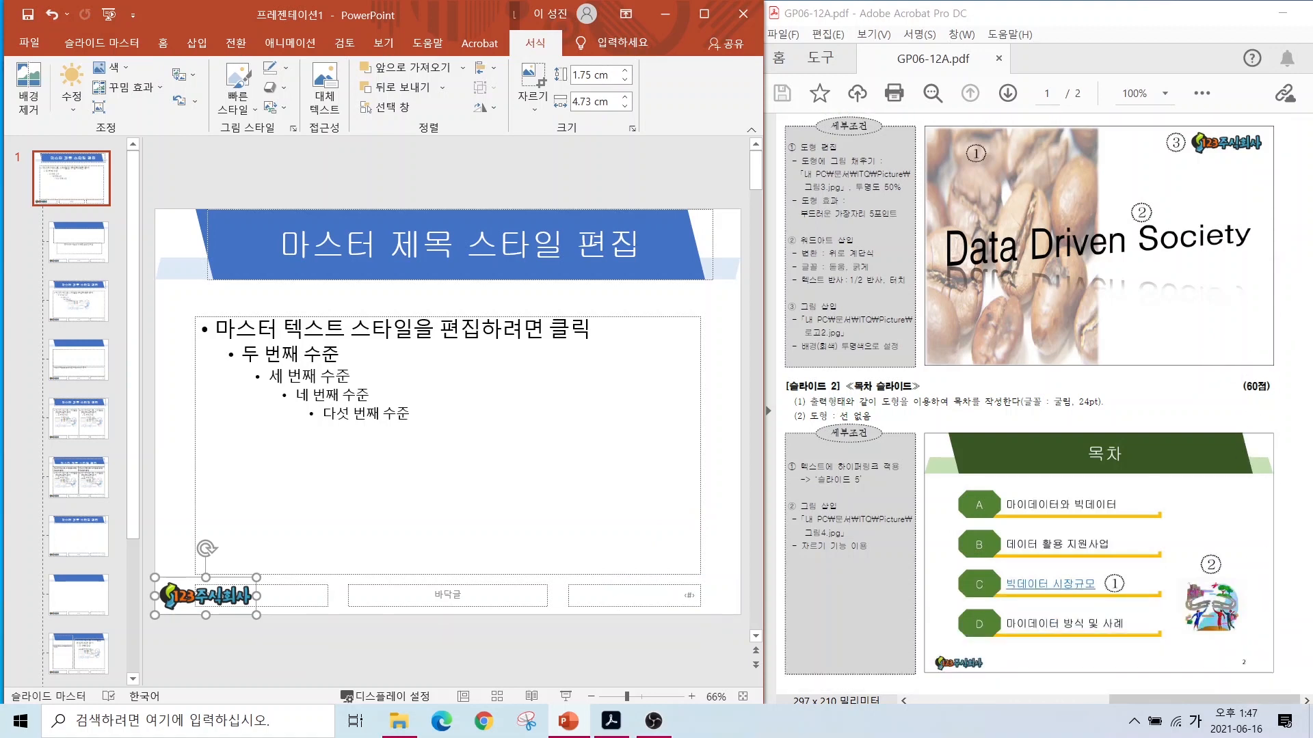
{"action": "mouse_move", "coordinate": [802, 383]}
{"action": "left_mouse_down"}
{"action": "mouse_move", "coordinate": [1297, 699]}
{"action": "mouse_move", "coordinate": [1212, 643]}
{"action": "mouse_move", "coordinate": [1255, 705]}
{"action": "left_mouse_up"}
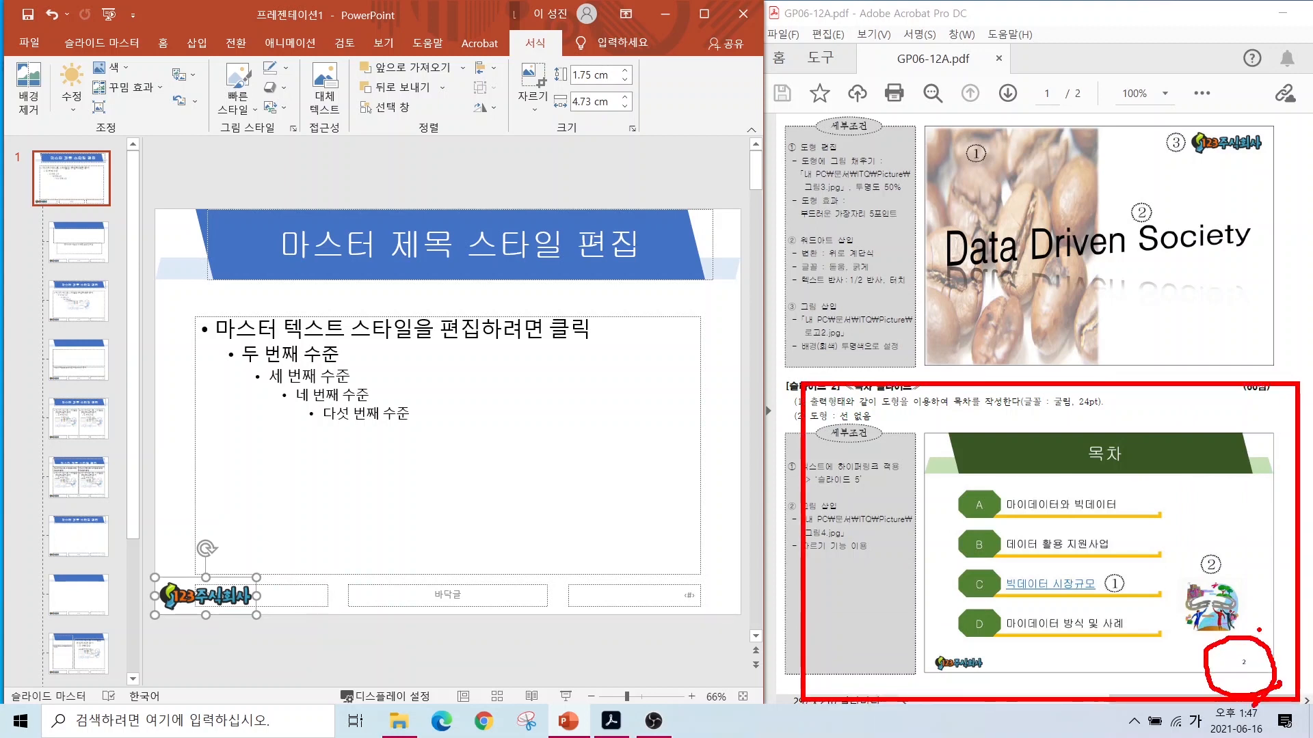
{"action": "key", "text": "Escape"}
{"action": "mouse_move", "coordinate": [719, 599]}
{"action": "left_mouse_down"}
{"action": "mouse_move", "coordinate": [655, 606]}
{"action": "mouse_move", "coordinate": [737, 615]}
{"action": "mouse_move", "coordinate": [707, 635]}
{"action": "left_mouse_up"}
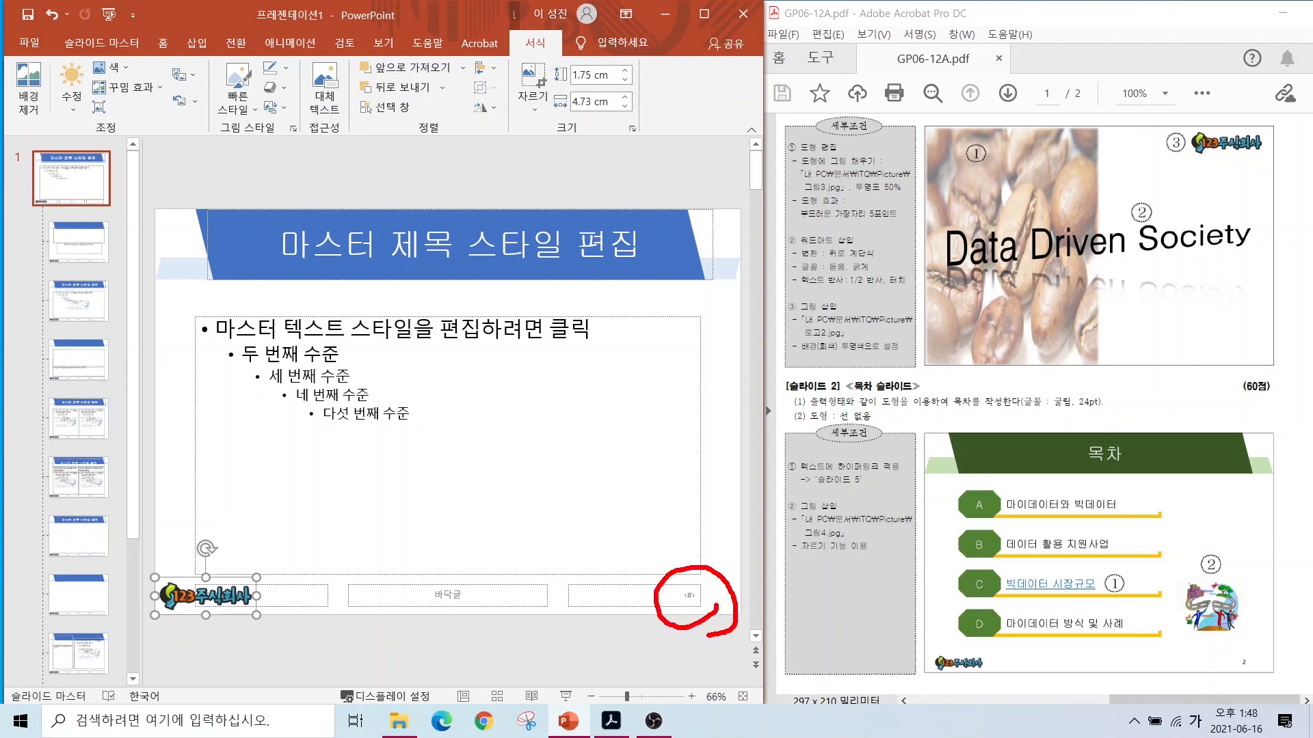
{"action": "key", "text": "Escape"}
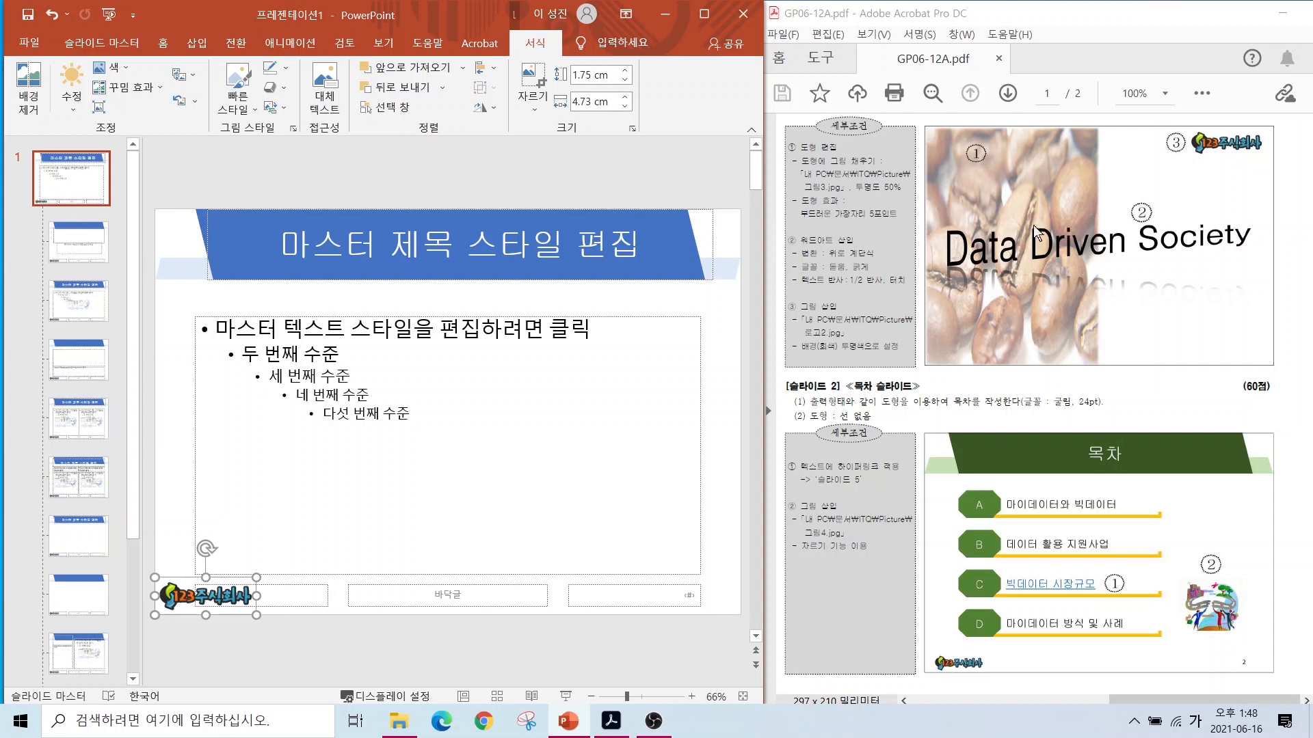
{"action": "mouse_move", "coordinate": [790, 119]}
{"action": "left_mouse_down"}
{"action": "mouse_move", "coordinate": [1307, 355]}
{"action": "mouse_move", "coordinate": [1307, 376]}
{"action": "left_mouse_up"}
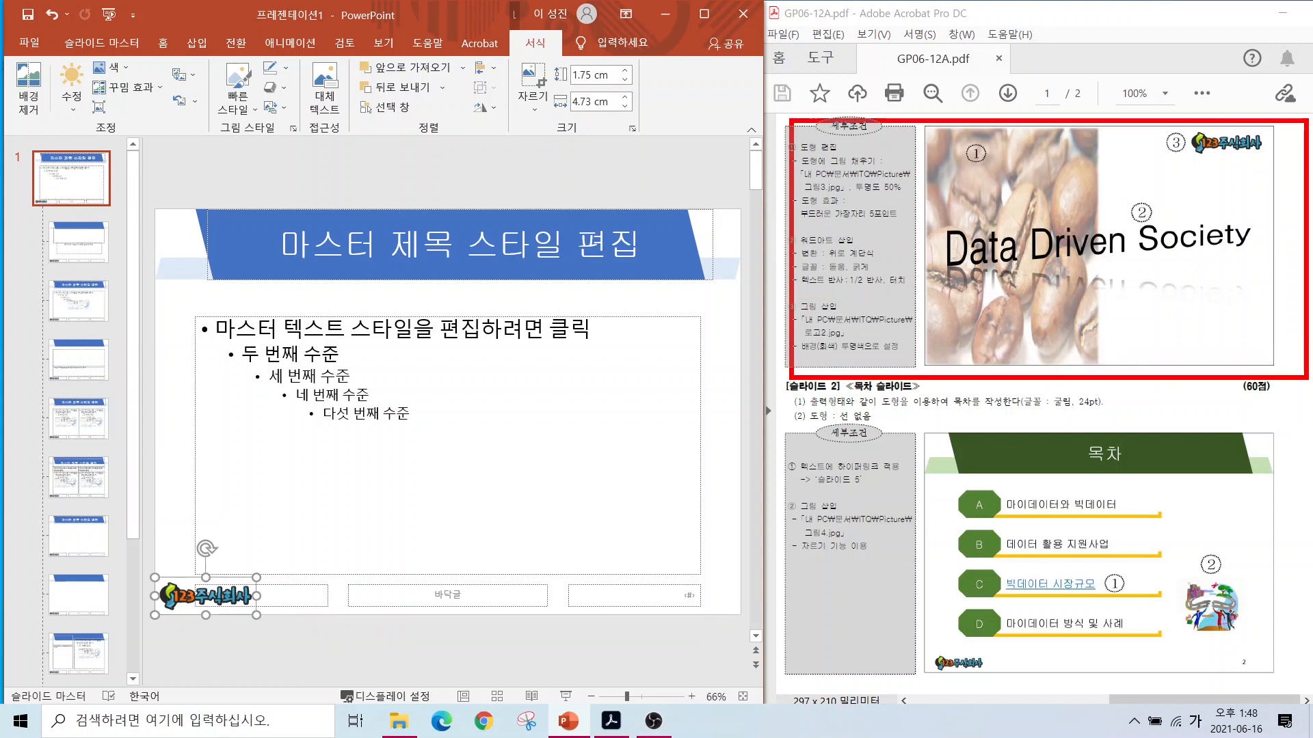
{"action": "mouse_move", "coordinate": [1005, 388]}
{"action": "left_mouse_down"}
{"action": "mouse_move", "coordinate": [937, 383]}
{"action": "mouse_move", "coordinate": [993, 382]}
{"action": "left_mouse_up"}
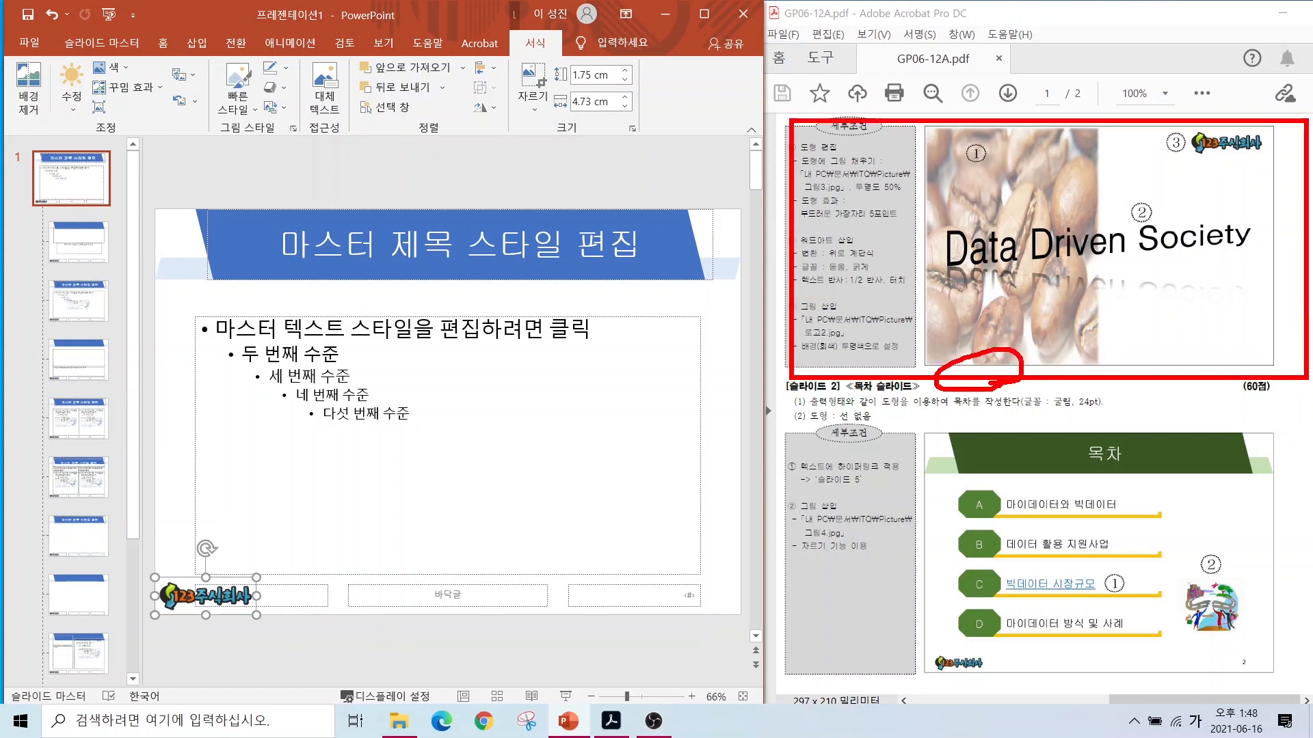
{"action": "mouse_move", "coordinate": [1005, 222]}
{"action": "left_mouse_down"}
{"action": "mouse_move", "coordinate": [1019, 198]}
{"action": "mouse_move", "coordinate": [1128, 221]}
{"action": "left_mouse_up"}
{"action": "left_click_drag", "start_coordinate": [1129, 123], "coordinate": [1032, 246]}
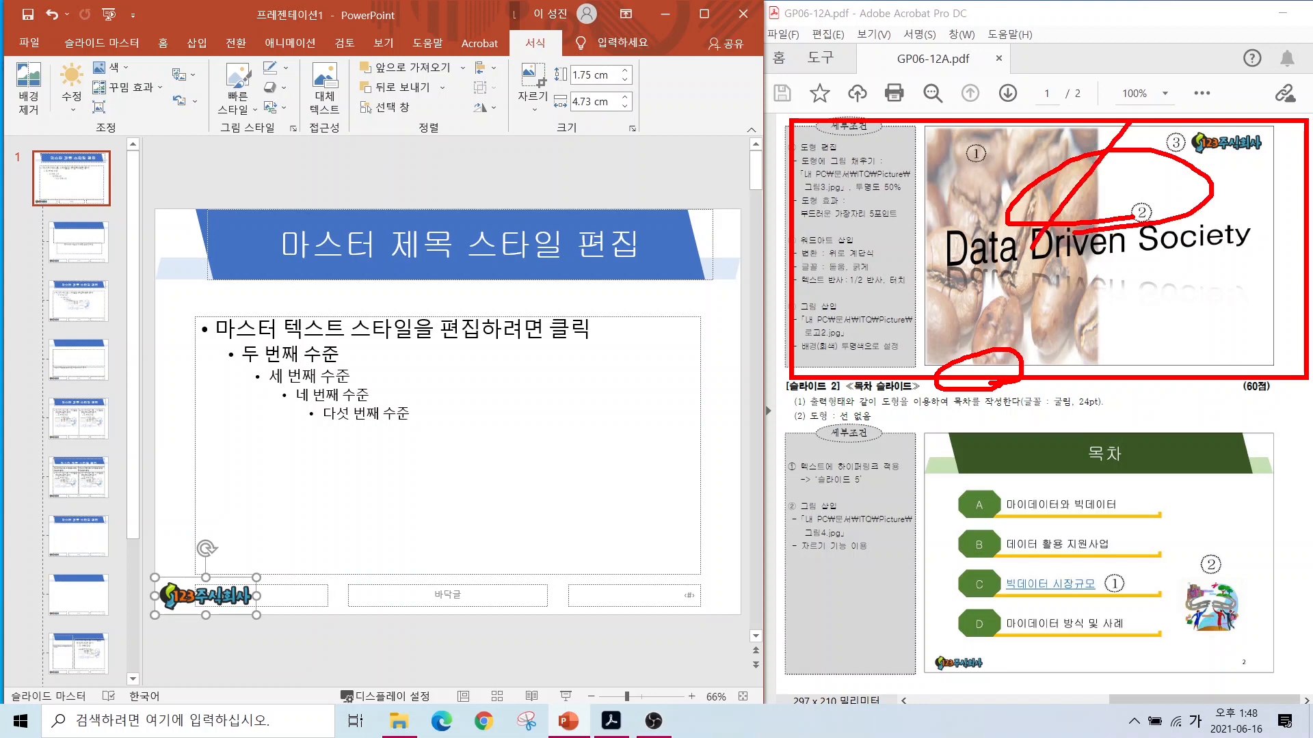
{"action": "left_click_drag", "start_coordinate": [1046, 142], "coordinate": [1125, 216]}
{"action": "left_click_drag", "start_coordinate": [995, 352], "coordinate": [954, 410]}
{"action": "left_click_drag", "start_coordinate": [945, 348], "coordinate": [991, 377]}
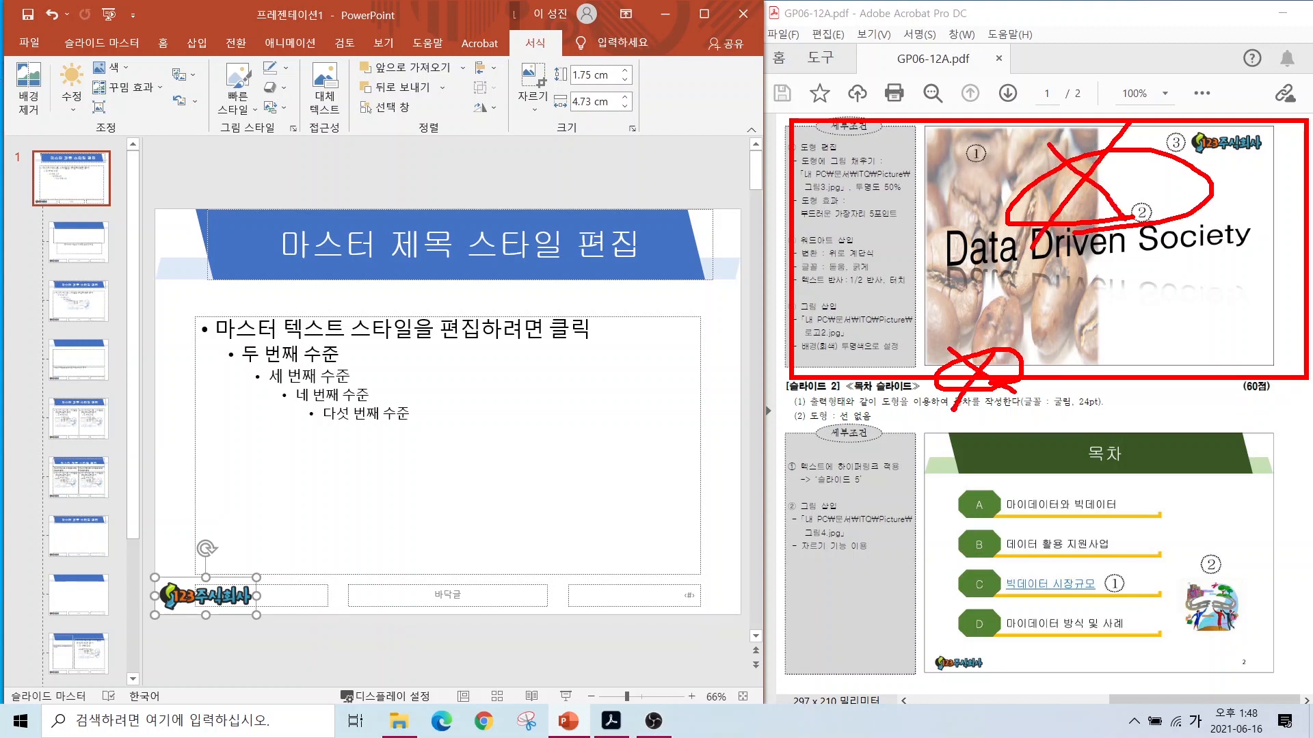
{"action": "mouse_move", "coordinate": [1, 138]}
{"action": "left_mouse_down"}
{"action": "mouse_move", "coordinate": [127, 580]}
{"action": "mouse_move", "coordinate": [134, 694]}
{"action": "left_mouse_up"}
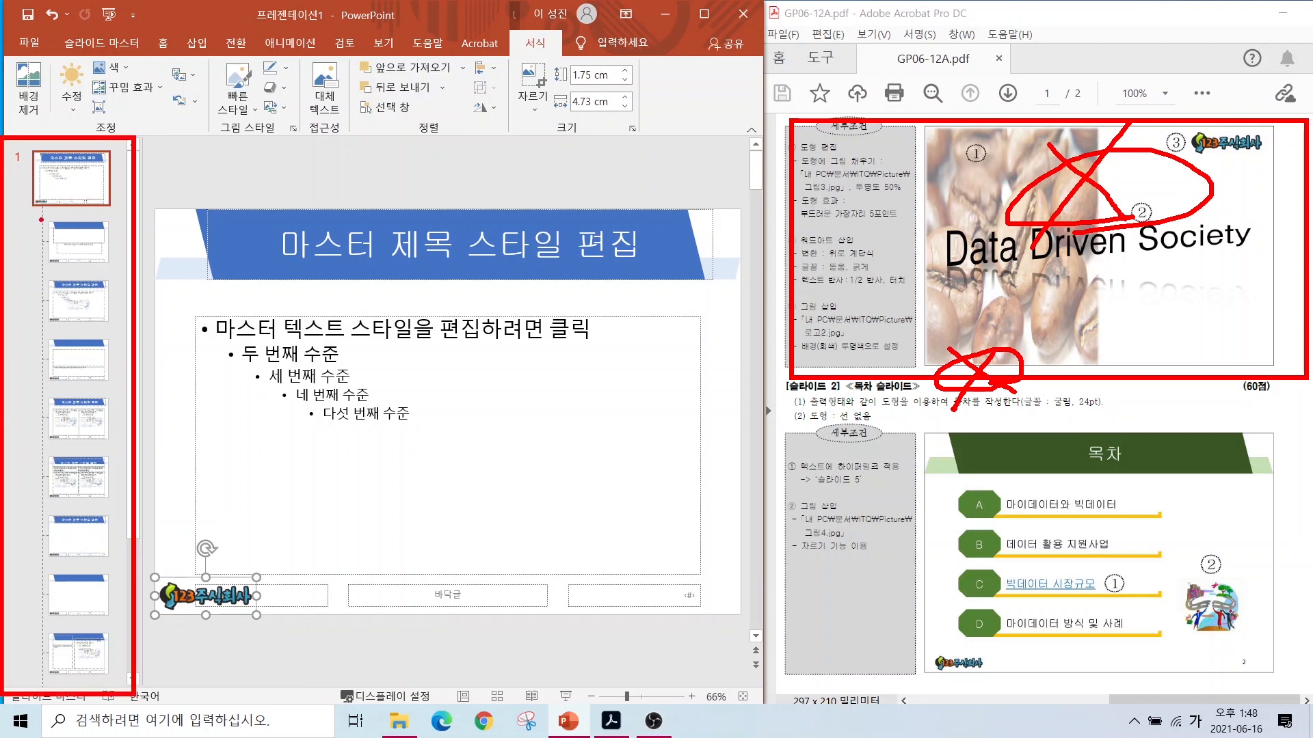
{"action": "left_click_drag", "start_coordinate": [13, 140], "coordinate": [142, 219]}
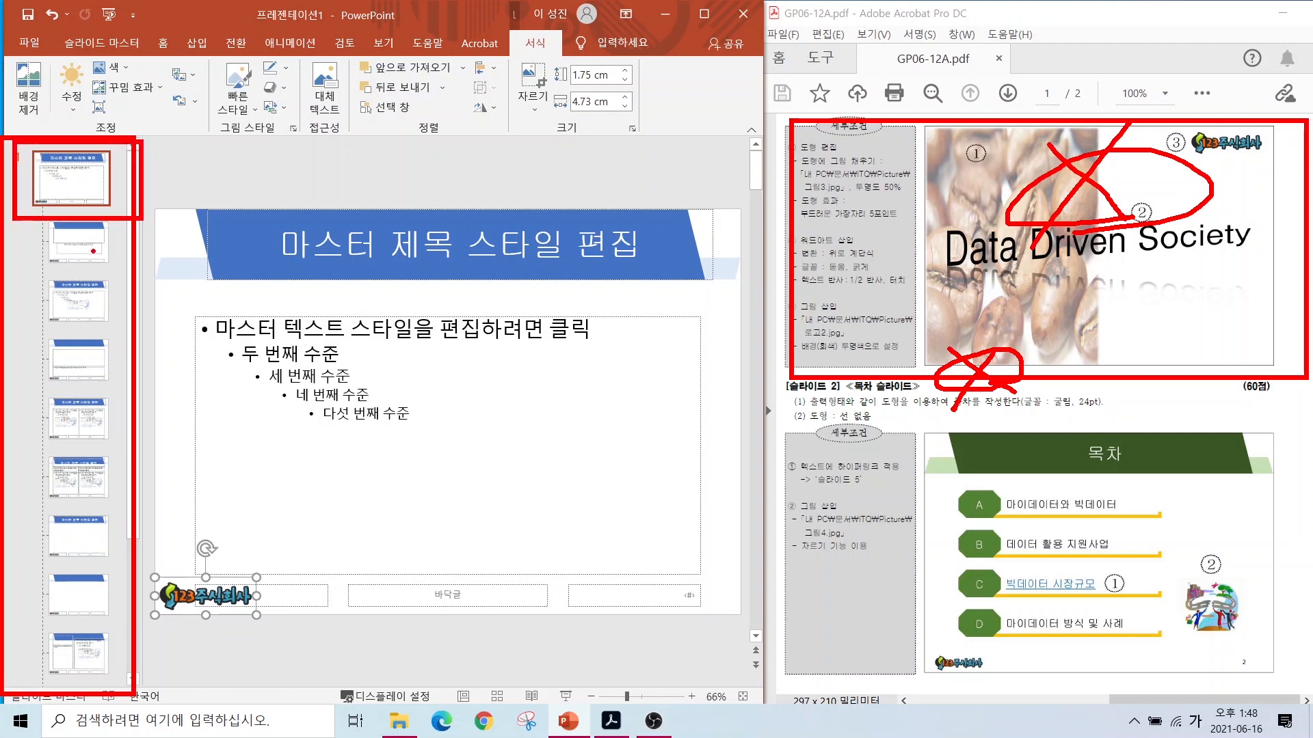
{"action": "left_click_drag", "start_coordinate": [186, 210], "coordinate": [103, 248]}
{"action": "left_click_drag", "start_coordinate": [175, 269], "coordinate": [93, 308]}
{"action": "left_click_drag", "start_coordinate": [192, 328], "coordinate": [103, 369]}
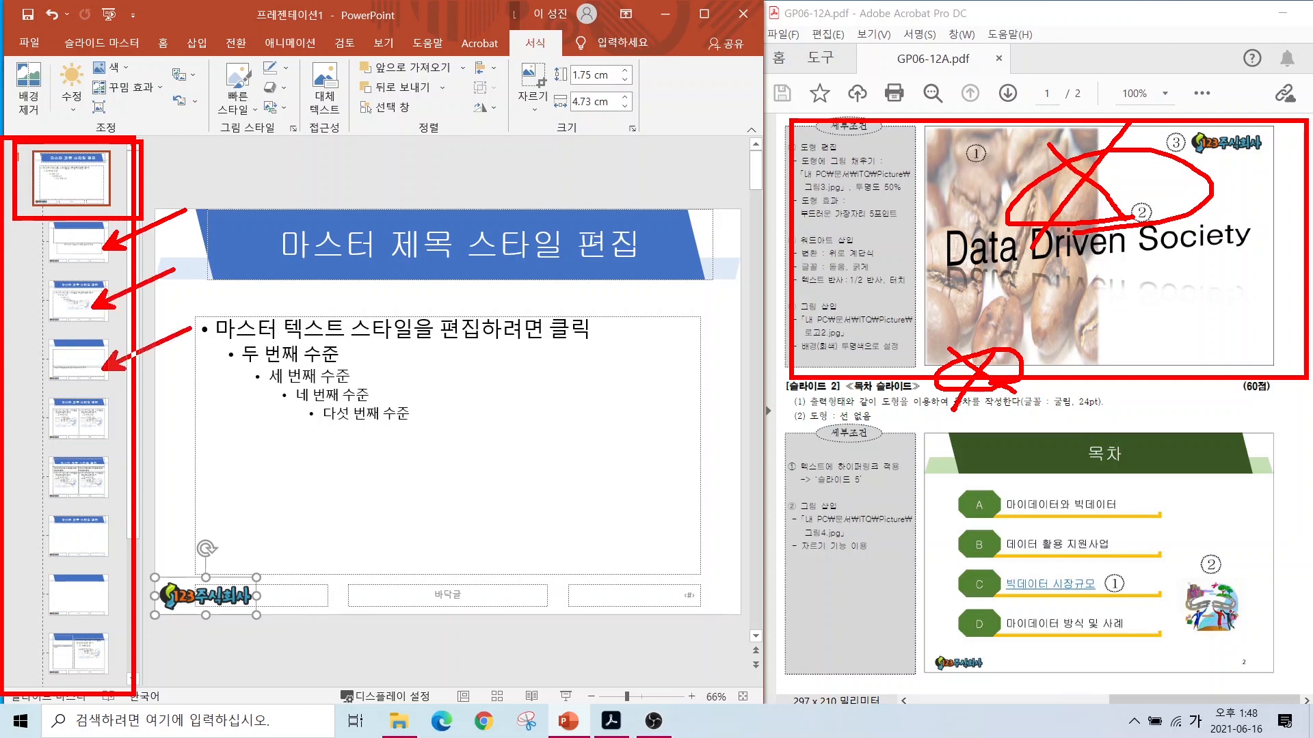
{"action": "left_click_drag", "start_coordinate": [185, 380], "coordinate": [103, 425]}
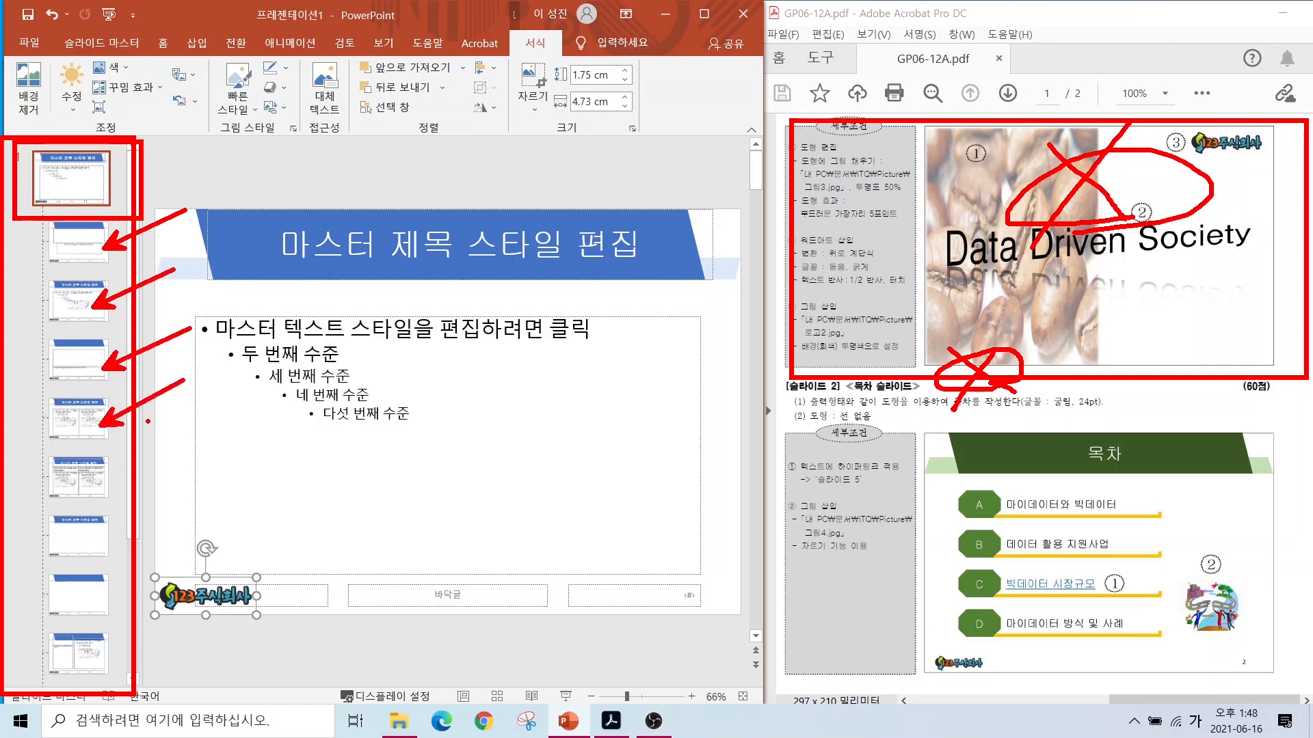
{"action": "key", "text": "Escape"}
- Open the title slide layout, the first layout below the slide master, for editing
{"action": "left_click", "coordinate": [75, 240]}
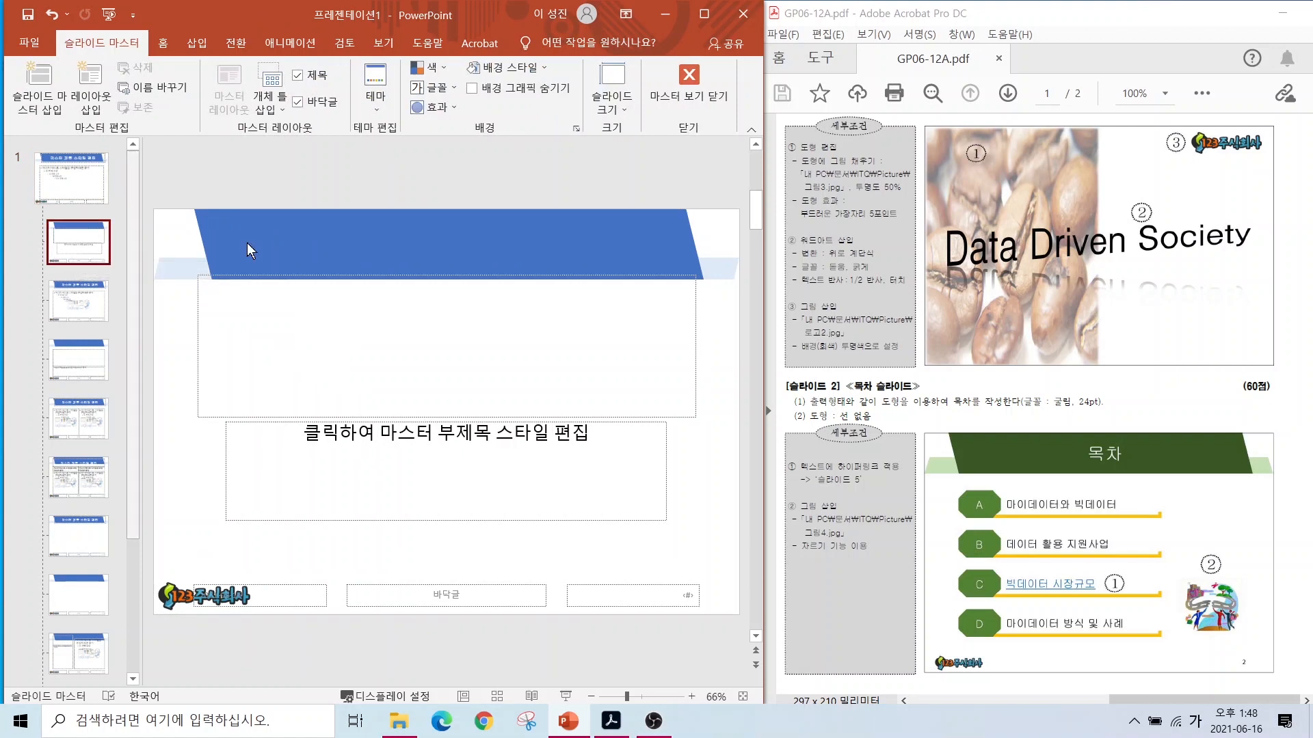
{"action": "left_click_drag", "start_coordinate": [313, 198], "coordinate": [264, 279]}
{"action": "left_click_drag", "start_coordinate": [263, 203], "coordinate": [334, 277]}
{"action": "left_click_drag", "start_coordinate": [181, 270], "coordinate": [166, 298]}
{"action": "left_click_drag", "start_coordinate": [164, 253], "coordinate": [199, 301]}
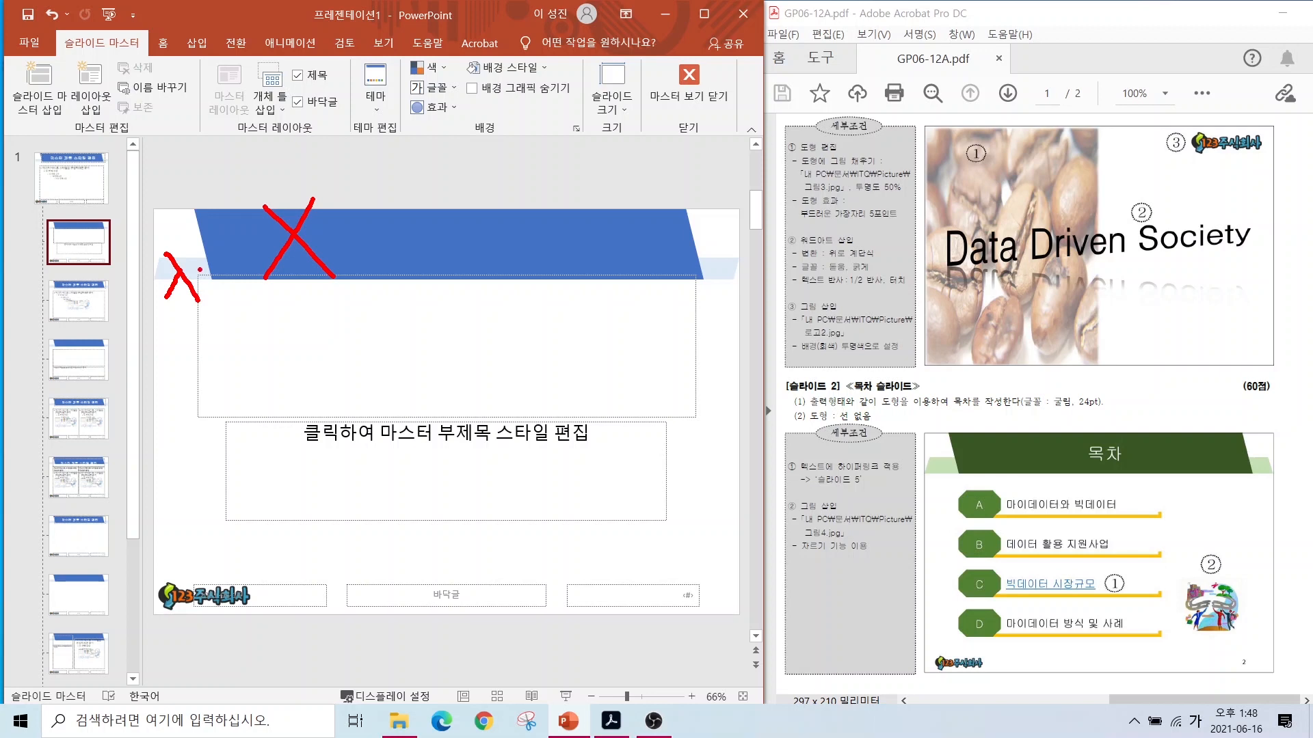
{"action": "left_click_drag", "start_coordinate": [189, 251], "coordinate": [165, 293]}
{"action": "left_click_drag", "start_coordinate": [226, 576], "coordinate": [184, 656]}
{"action": "left_click_drag", "start_coordinate": [181, 569], "coordinate": [237, 630]}
{"action": "key", "text": "Escape"}
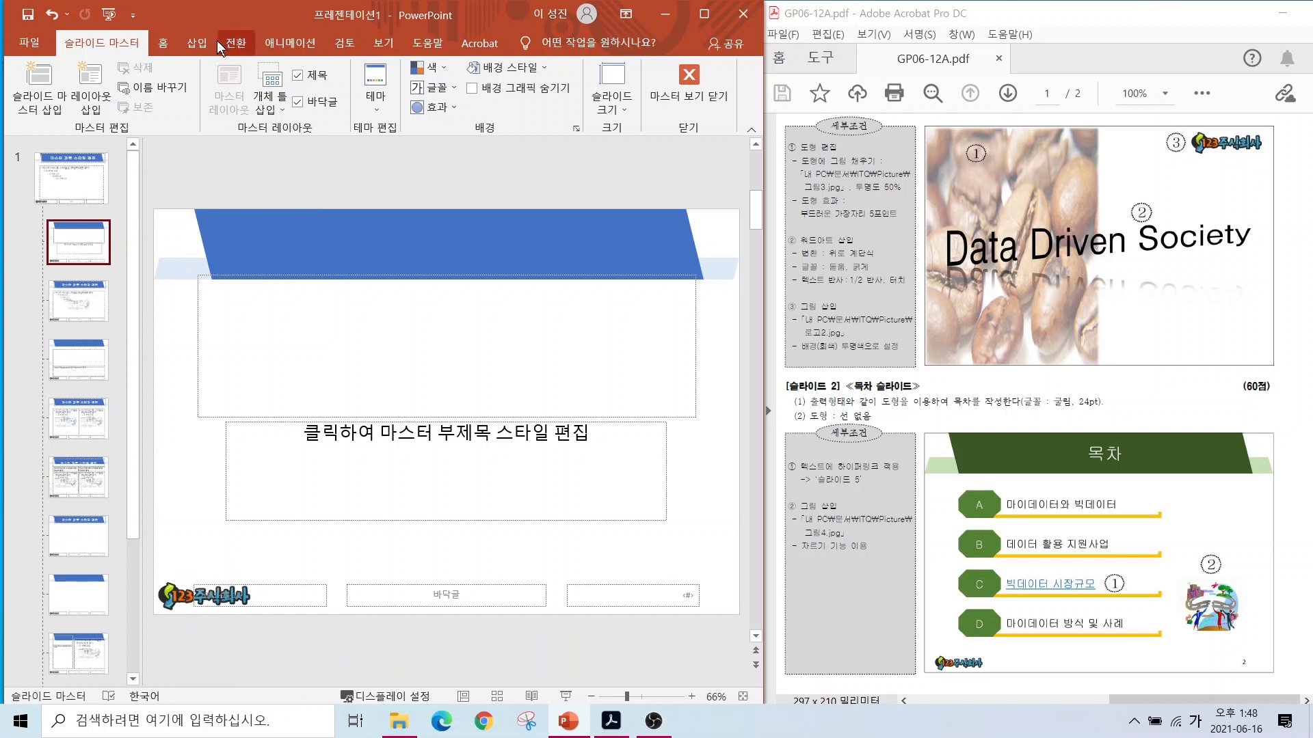
{"action": "left_click_drag", "start_coordinate": [54, 19], "coordinate": [155, 64]}
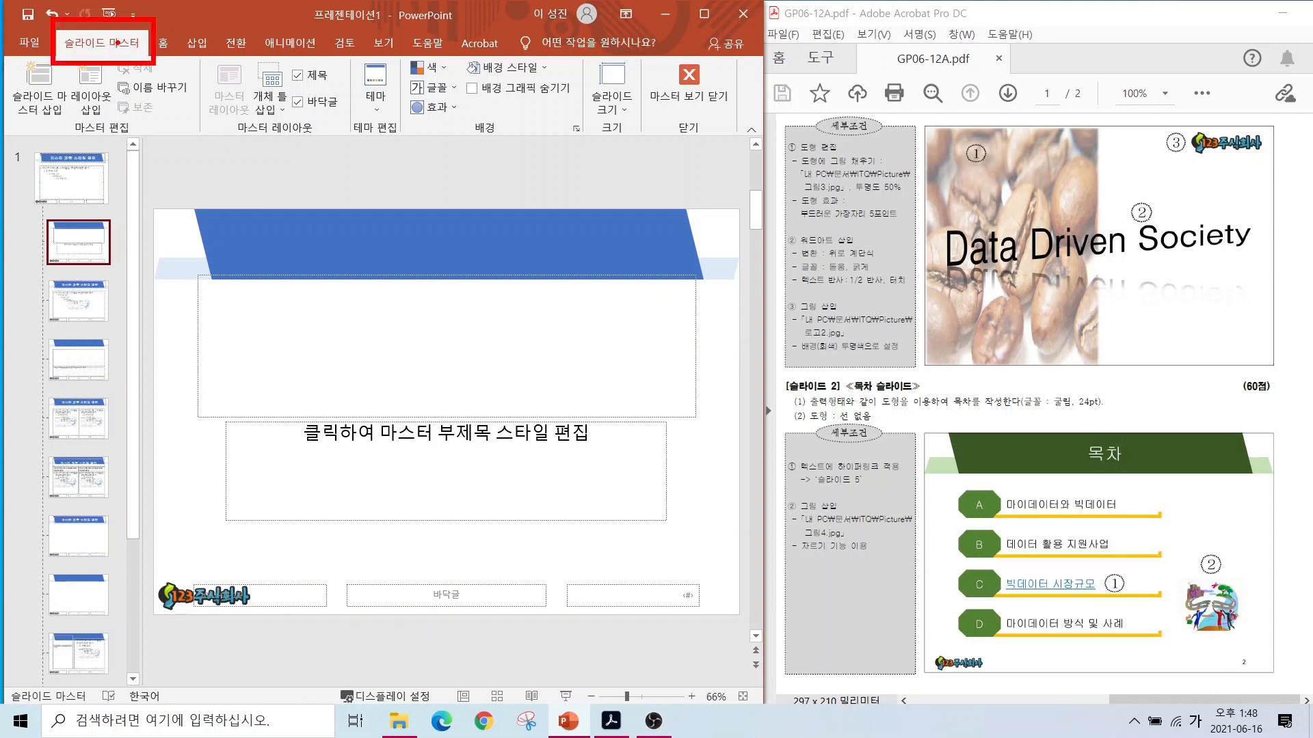
{"action": "left_click_drag", "start_coordinate": [120, 51], "coordinate": [176, 138]}
{"action": "left_click_drag", "start_coordinate": [462, 66], "coordinate": [602, 113]}
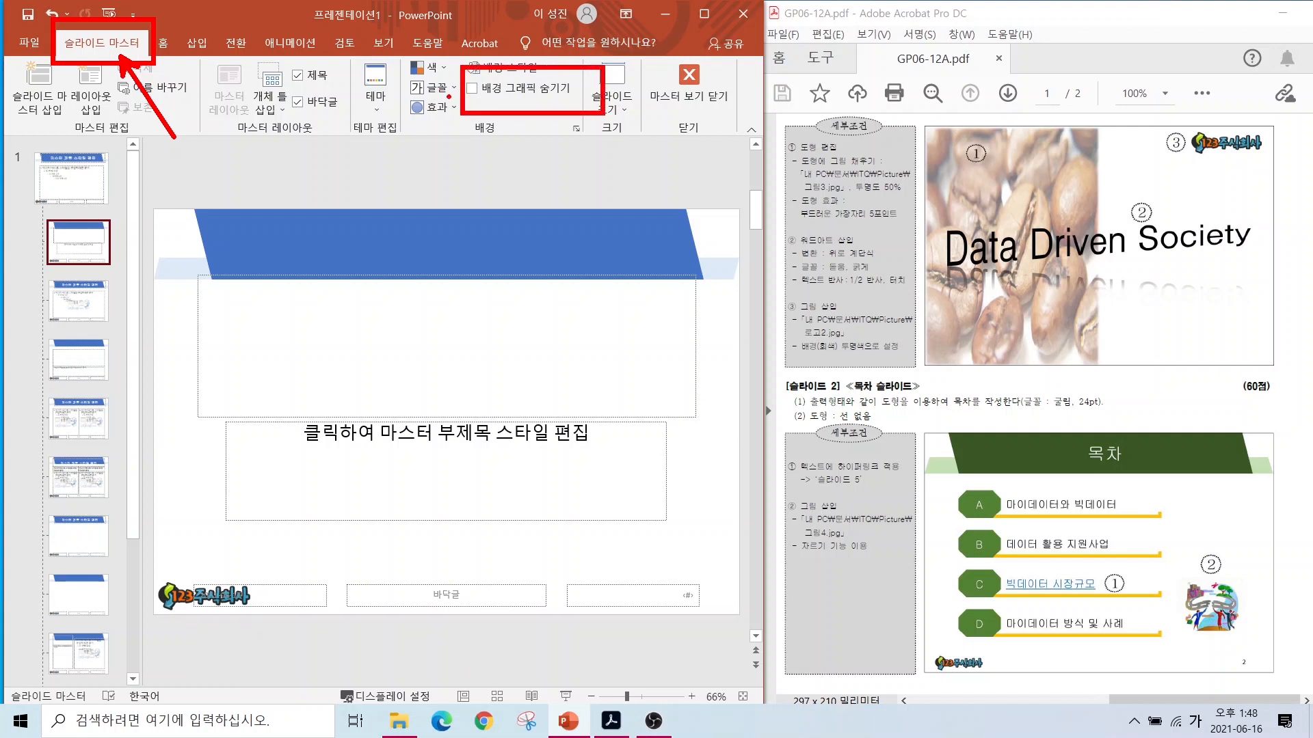
{"action": "mouse_move", "coordinate": [469, 87]}
{"action": "left_mouse_down"}
{"action": "mouse_move", "coordinate": [480, 105]}
{"action": "mouse_move", "coordinate": [490, 69]}
{"action": "left_mouse_up"}
{"action": "key", "text": "Escape"}
- Hide the background graphics on the title slide layout
{"action": "left_click", "coordinate": [471, 88]}
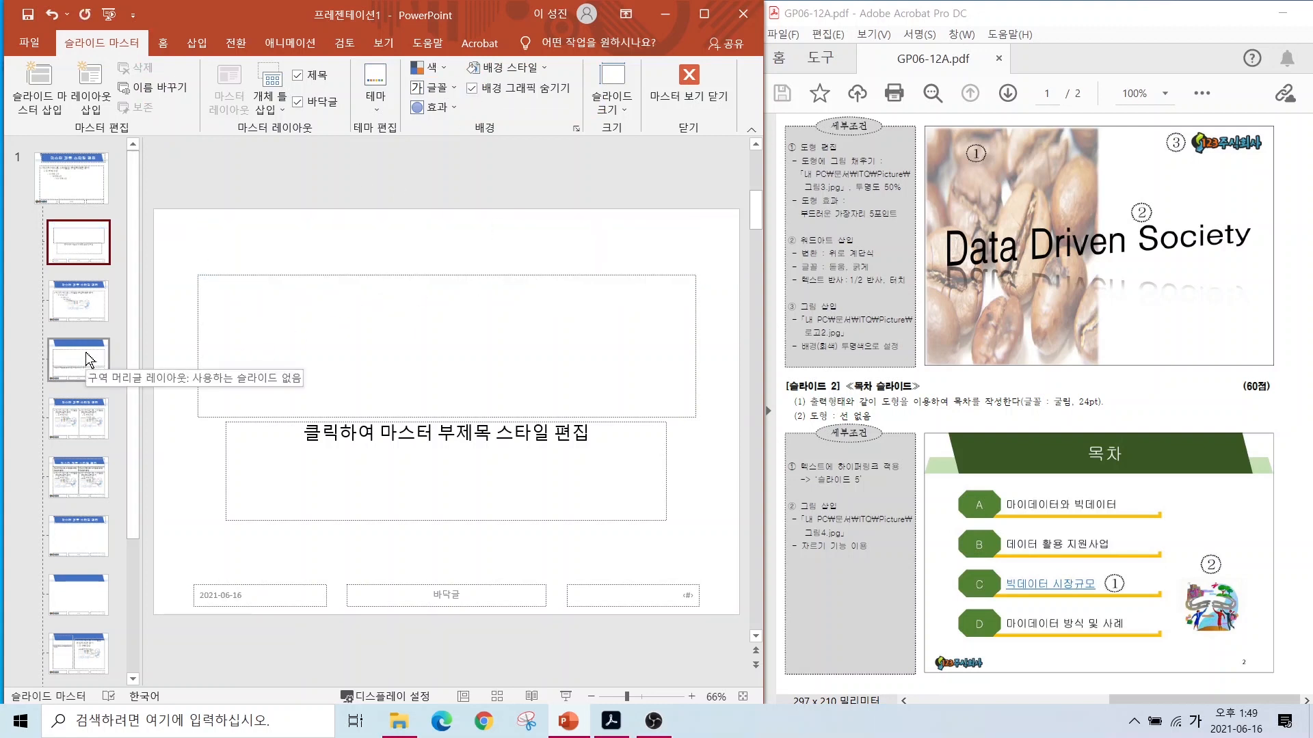
{"action": "left_click_drag", "start_coordinate": [156, 264], "coordinate": [104, 305]}
{"action": "left_click_drag", "start_coordinate": [184, 311], "coordinate": [104, 352]}
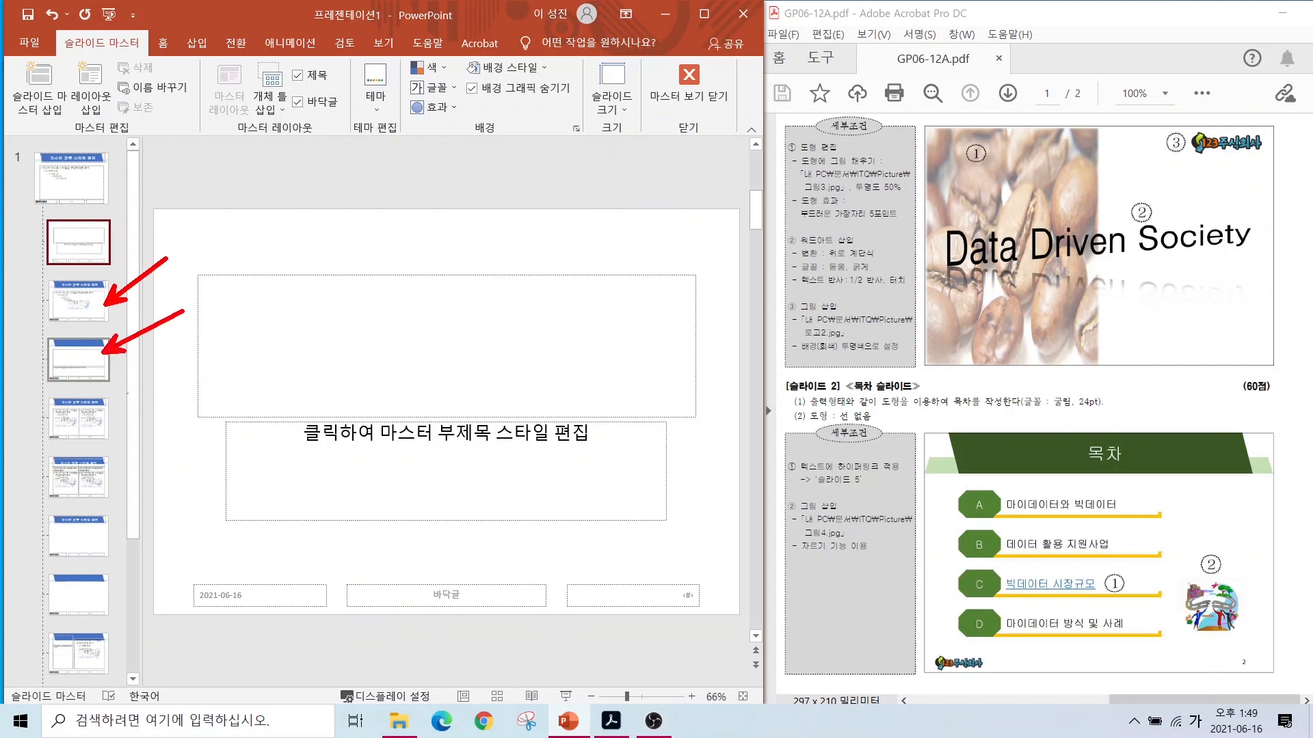
{"action": "left_click_drag", "start_coordinate": [163, 388], "coordinate": [94, 418]}
{"action": "left_click_drag", "start_coordinate": [198, 448], "coordinate": [109, 483]}
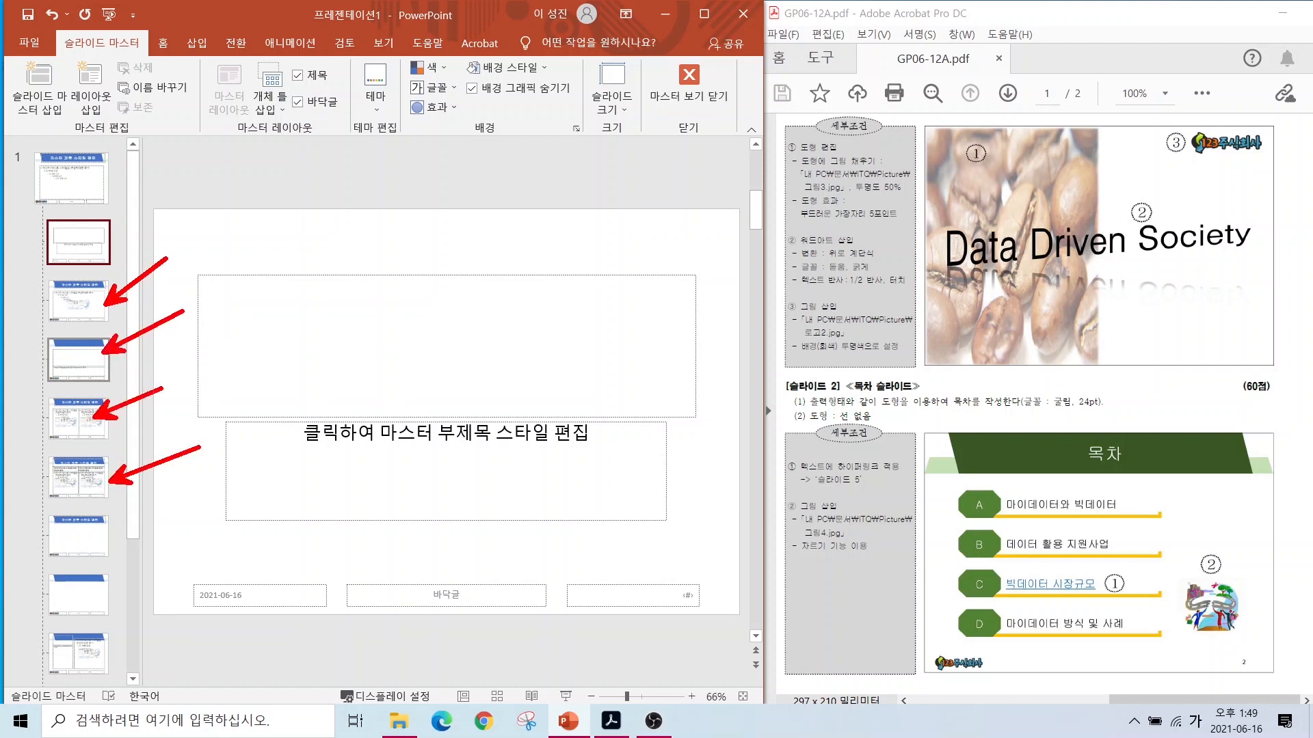
- Close the slide master view and return to the normal slide view
{"action": "left_click_drag", "start_coordinate": [647, 38], "coordinate": [750, 26]}
{"action": "key", "text": "Escape"}
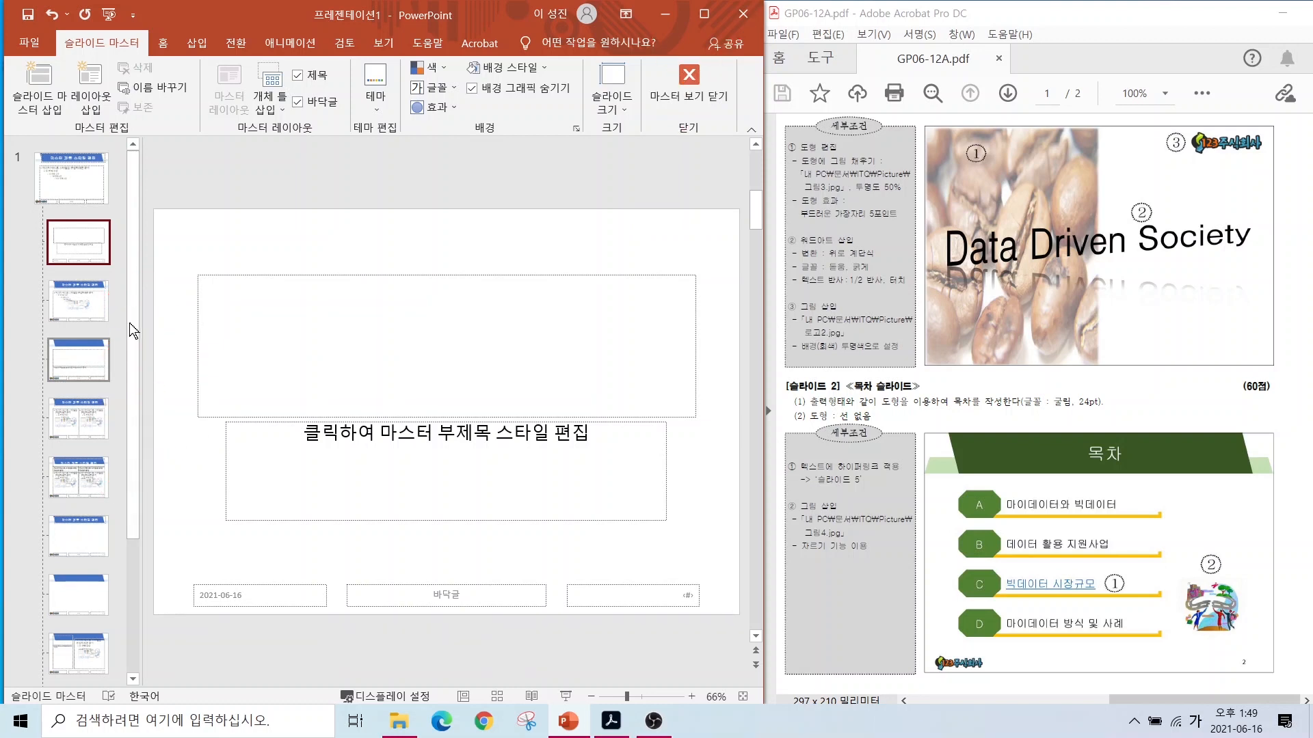
{"action": "left_click", "coordinate": [689, 89]}
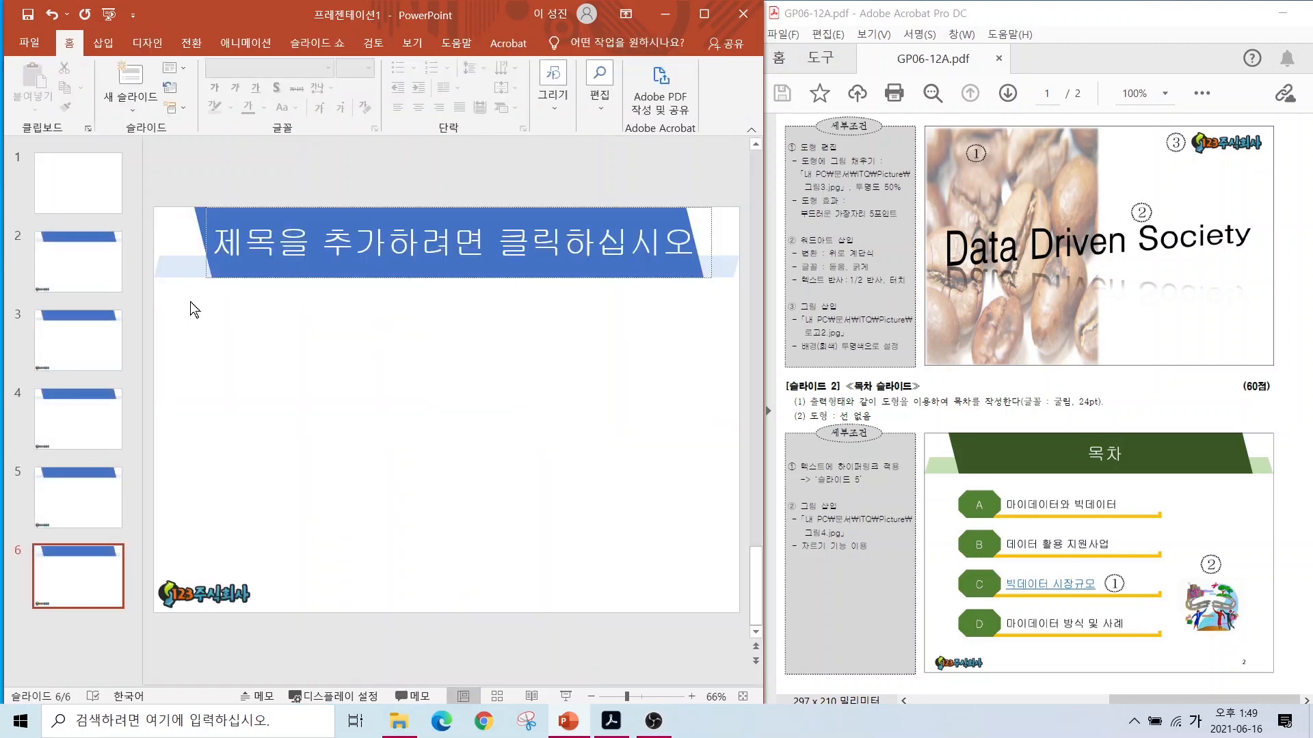
{"action": "left_click_drag", "start_coordinate": [14, 150], "coordinate": [148, 636]}
{"action": "mouse_move", "coordinate": [129, 200]}
{"action": "left_mouse_down"}
{"action": "mouse_move", "coordinate": [54, 231]}
{"action": "mouse_move", "coordinate": [135, 190]}
{"action": "left_mouse_up"}
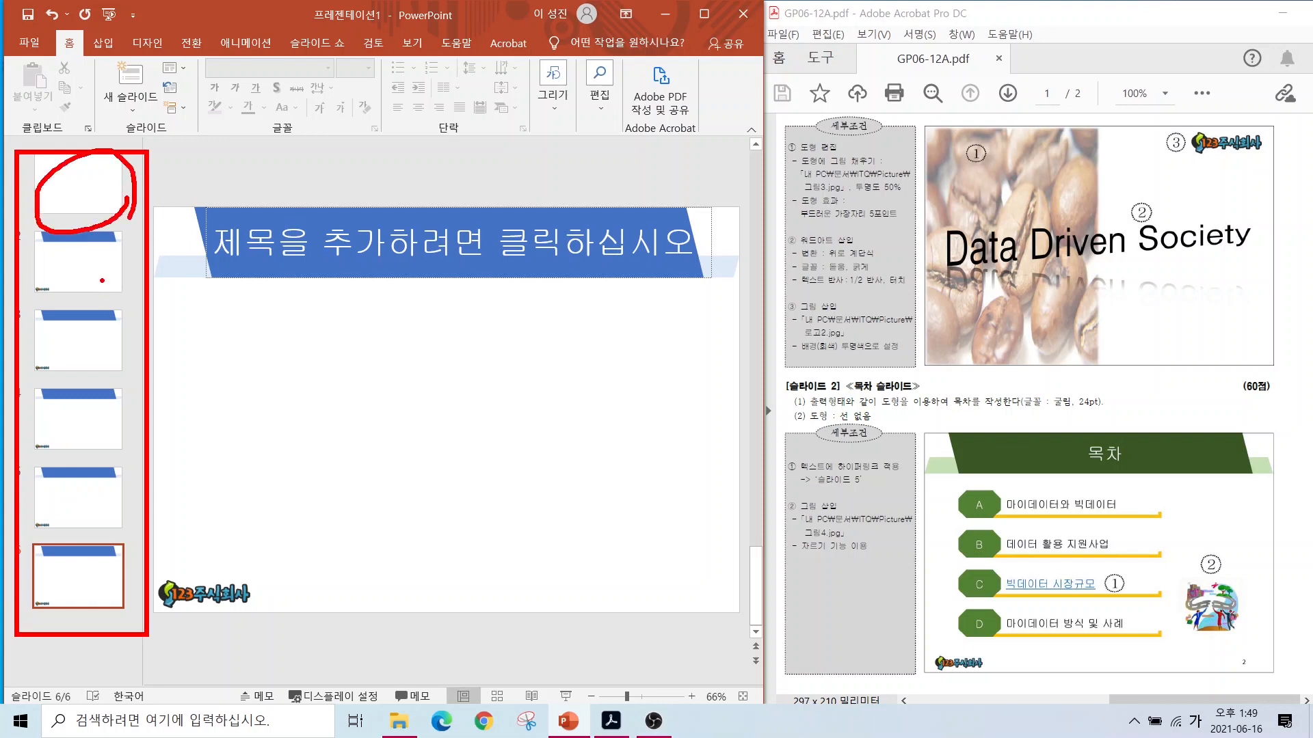
{"action": "left_click_drag", "start_coordinate": [101, 270], "coordinate": [164, 316]}
{"action": "left_click_drag", "start_coordinate": [95, 343], "coordinate": [148, 388]}
{"action": "mouse_move", "coordinate": [95, 424]}
{"action": "left_mouse_down"}
{"action": "mouse_move", "coordinate": [163, 470]}
{"action": "mouse_move", "coordinate": [151, 540]}
{"action": "left_mouse_up"}
{"action": "left_click_drag", "start_coordinate": [96, 584], "coordinate": [161, 613]}
{"action": "key", "text": "Escape"}
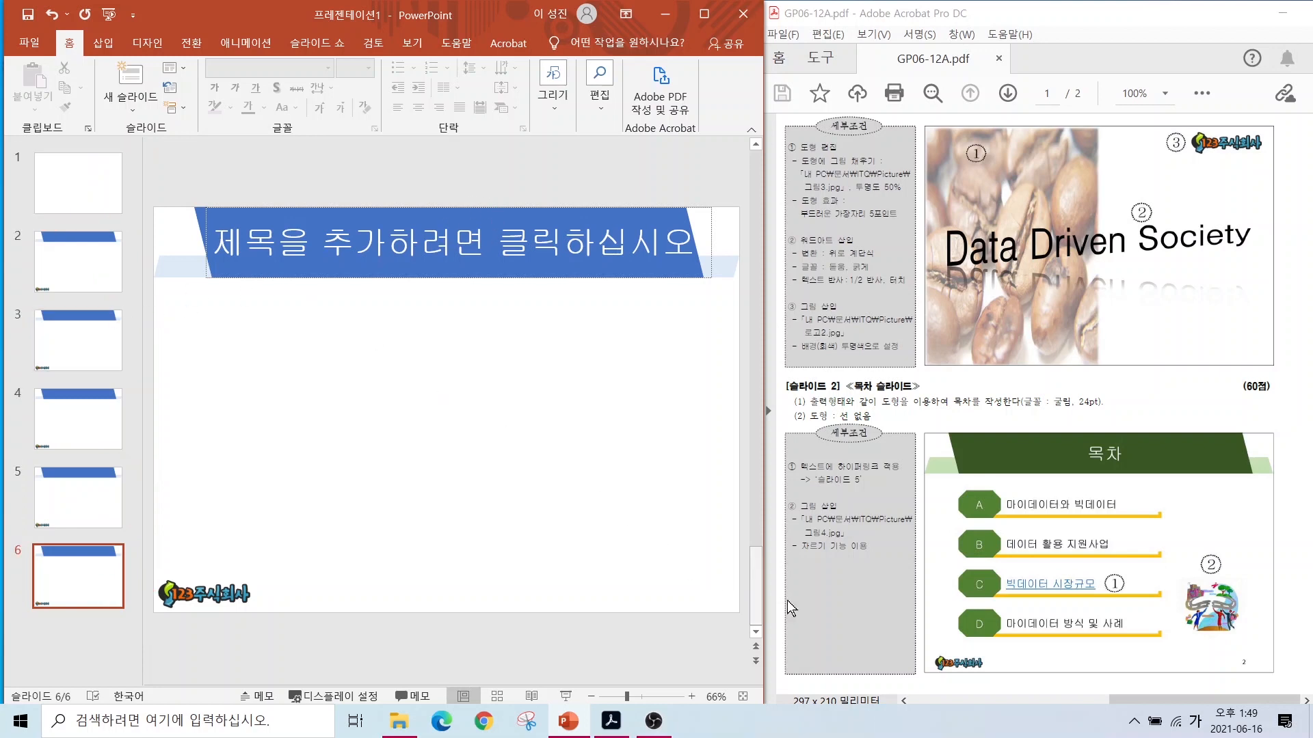
{"action": "mouse_move", "coordinate": [737, 615]}
{"action": "left_mouse_down"}
{"action": "mouse_move", "coordinate": [698, 612]}
{"action": "mouse_move", "coordinate": [735, 579]}
{"action": "mouse_move", "coordinate": [739, 612]}
{"action": "left_mouse_up"}
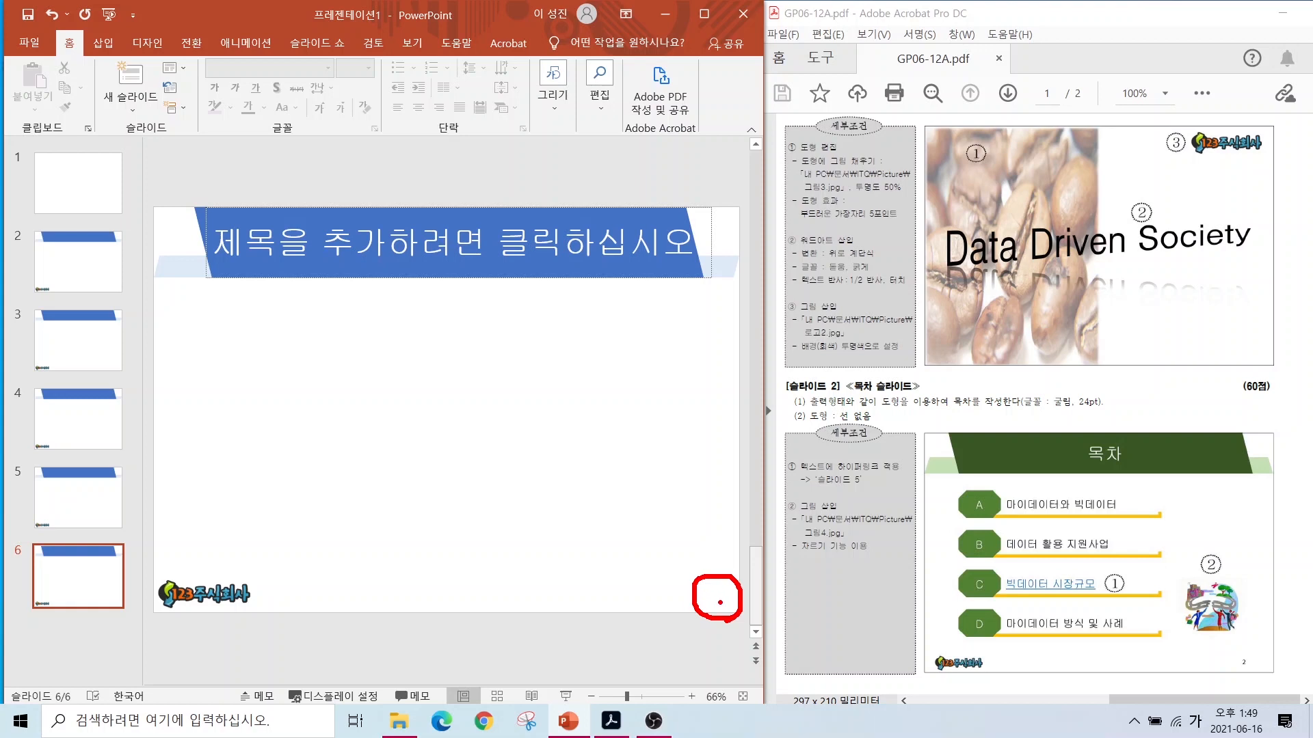
{"action": "key", "text": "Escape"}
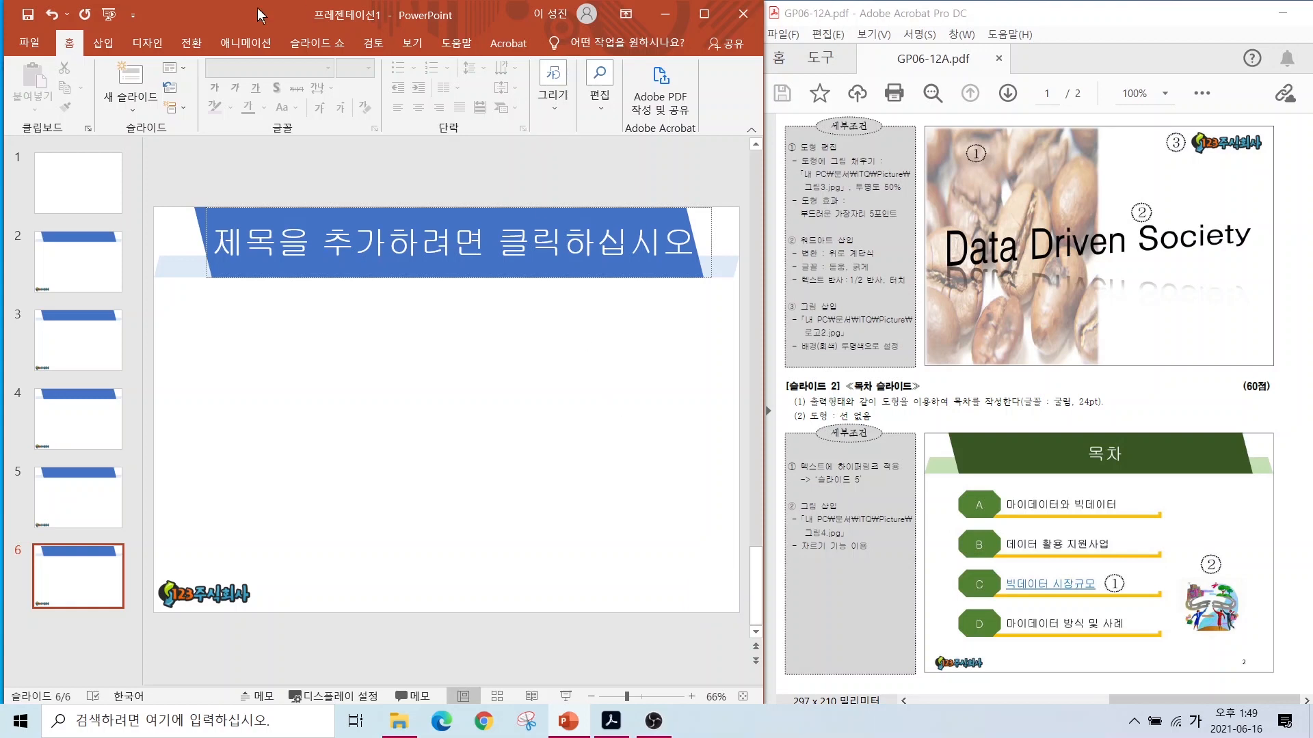
- Turn on slide numbers for all slides, with the option not to show them on the title slide
{"action": "left_click", "coordinate": [104, 43]}
{"action": "key", "text": "ctrl"}
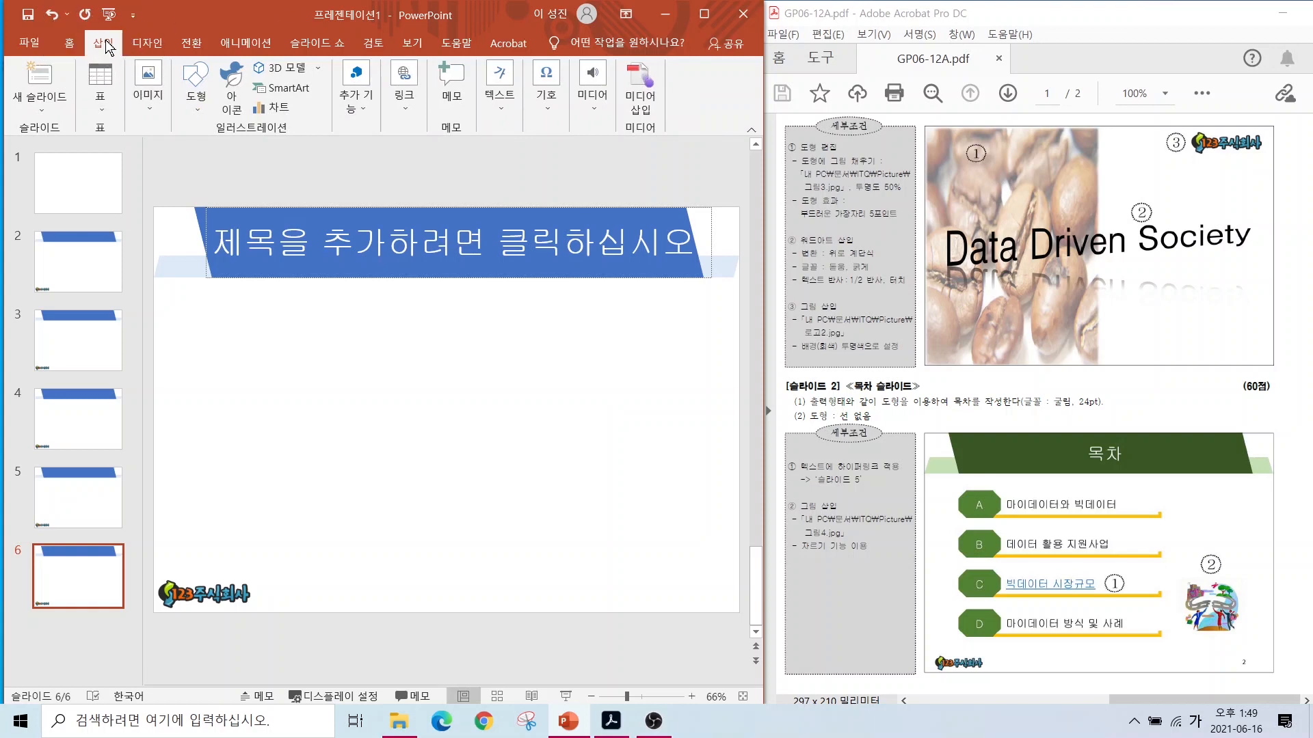
{"action": "left_click", "coordinate": [506, 104]}
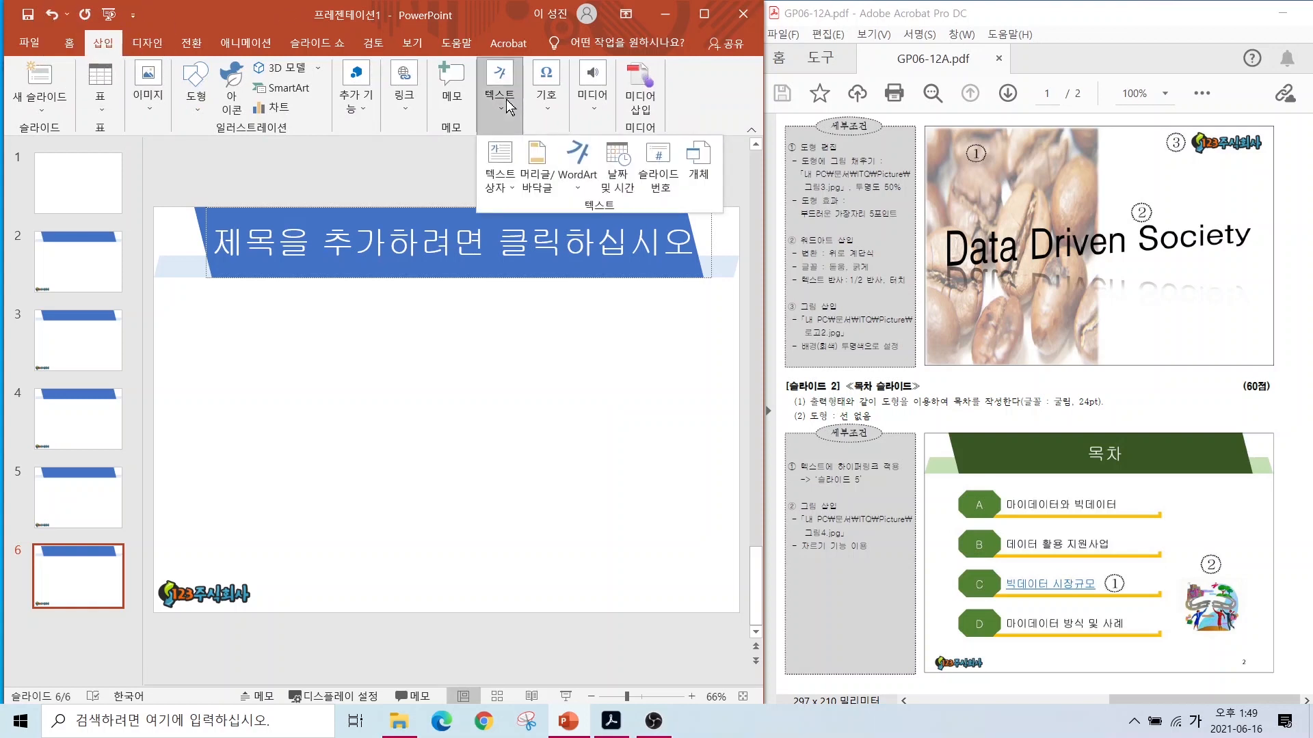
{"action": "key", "text": "ctrl"}
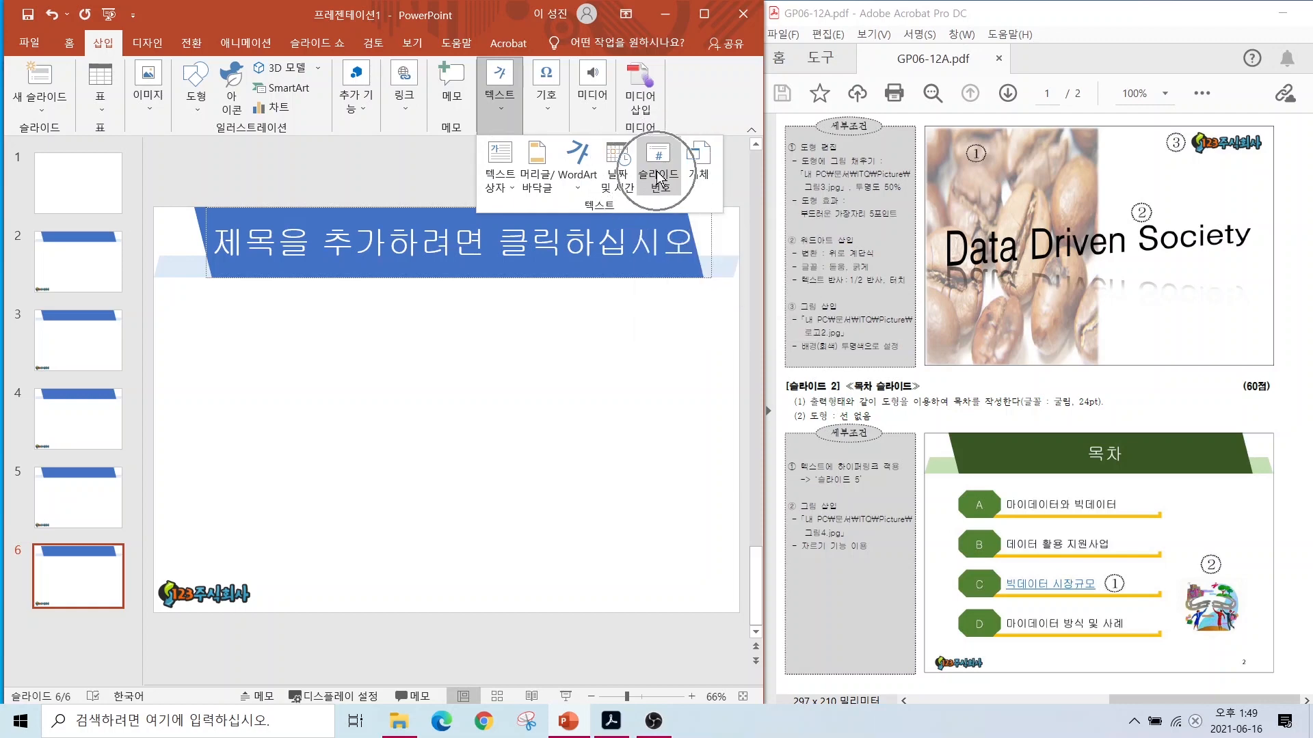
{"action": "left_click", "coordinate": [658, 179]}
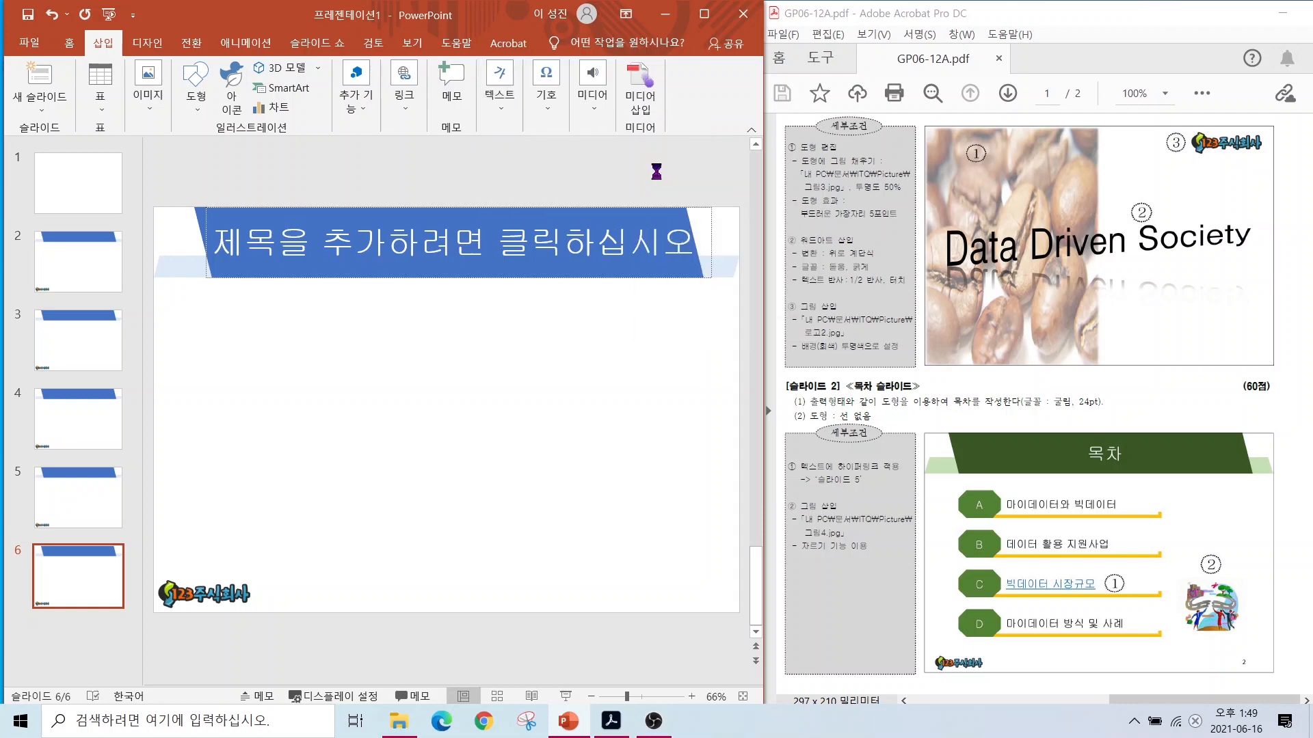
{"action": "left_click", "coordinate": [148, 393]}
{"action": "key", "text": "ctrl"}
{"action": "key", "text": "ctrl"}
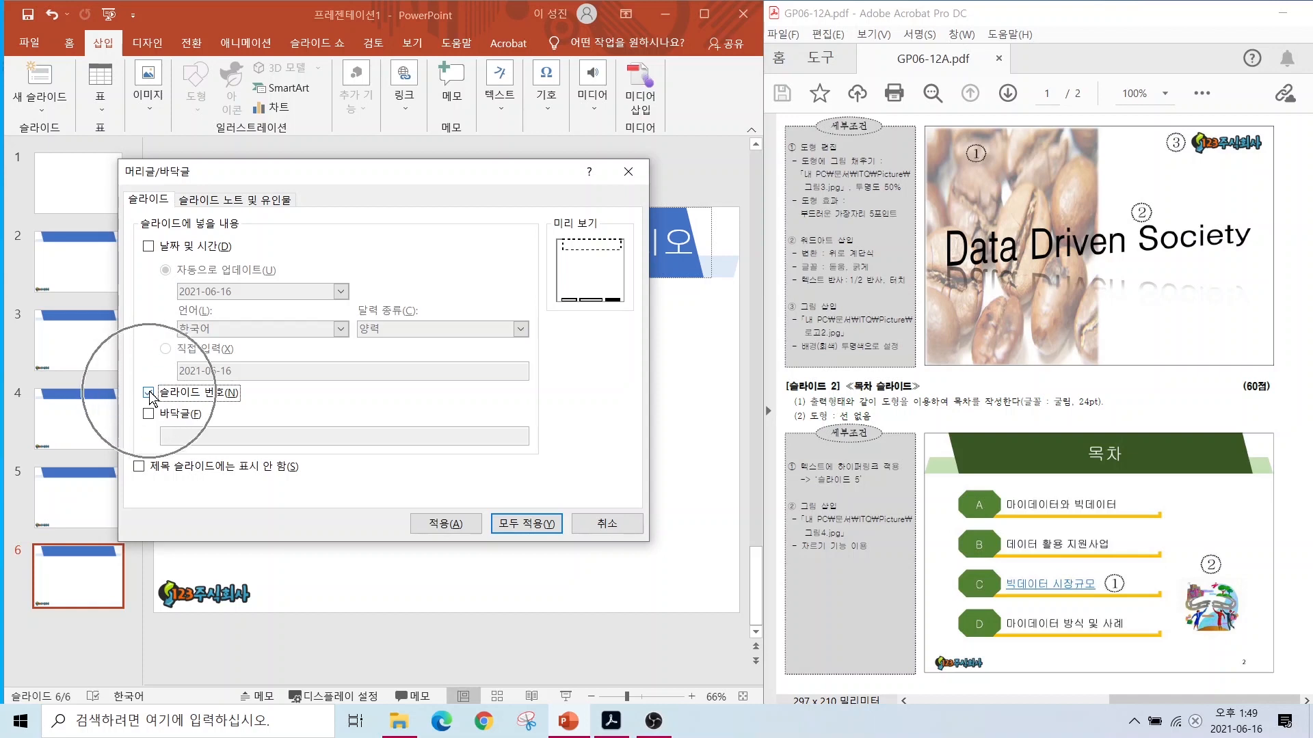
{"action": "key", "text": "ctrl"}
{"action": "left_click", "coordinate": [140, 467]}
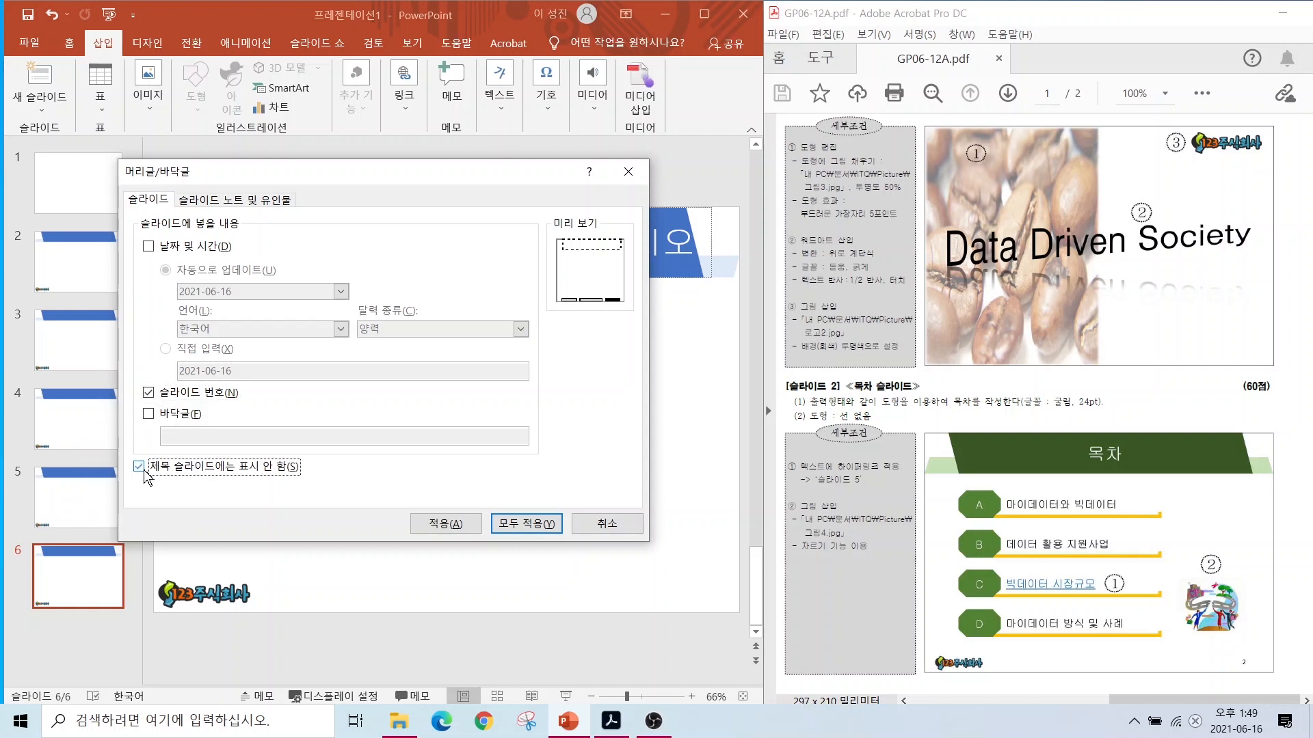
{"action": "key", "text": "ctrl"}
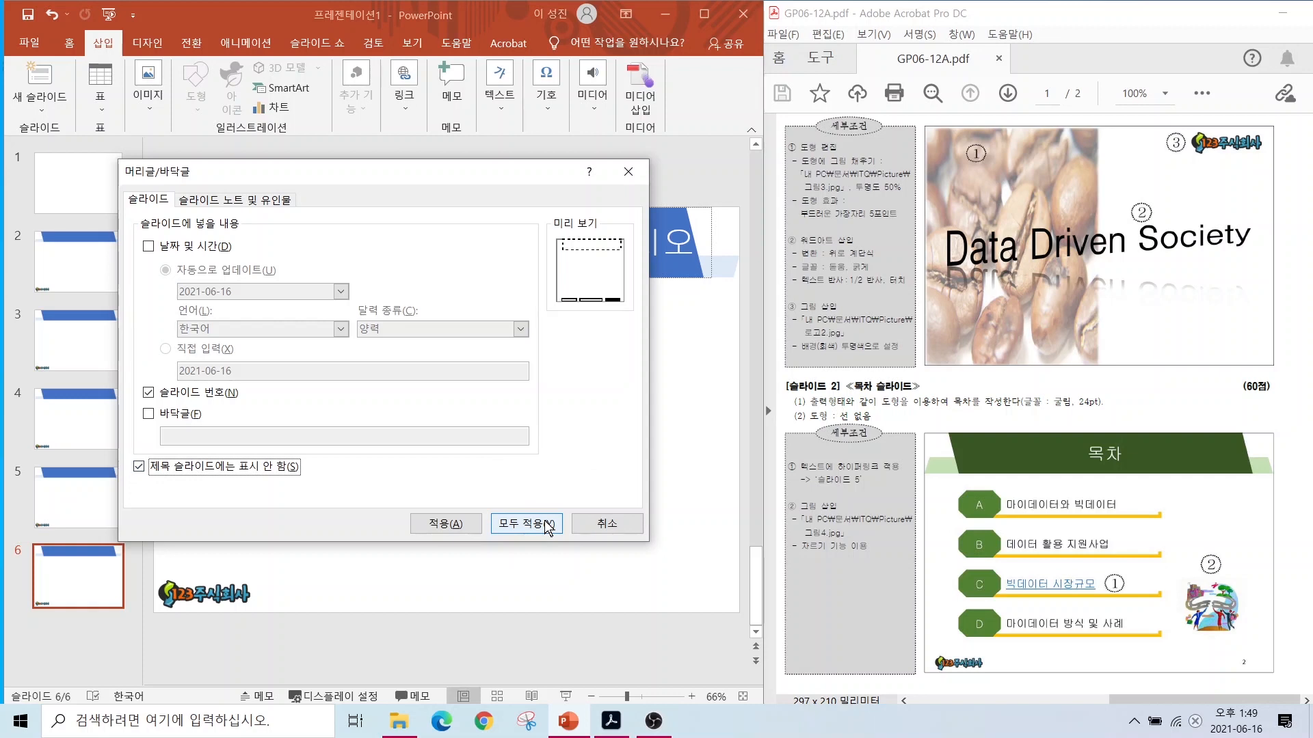
{"action": "left_click", "coordinate": [546, 523]}
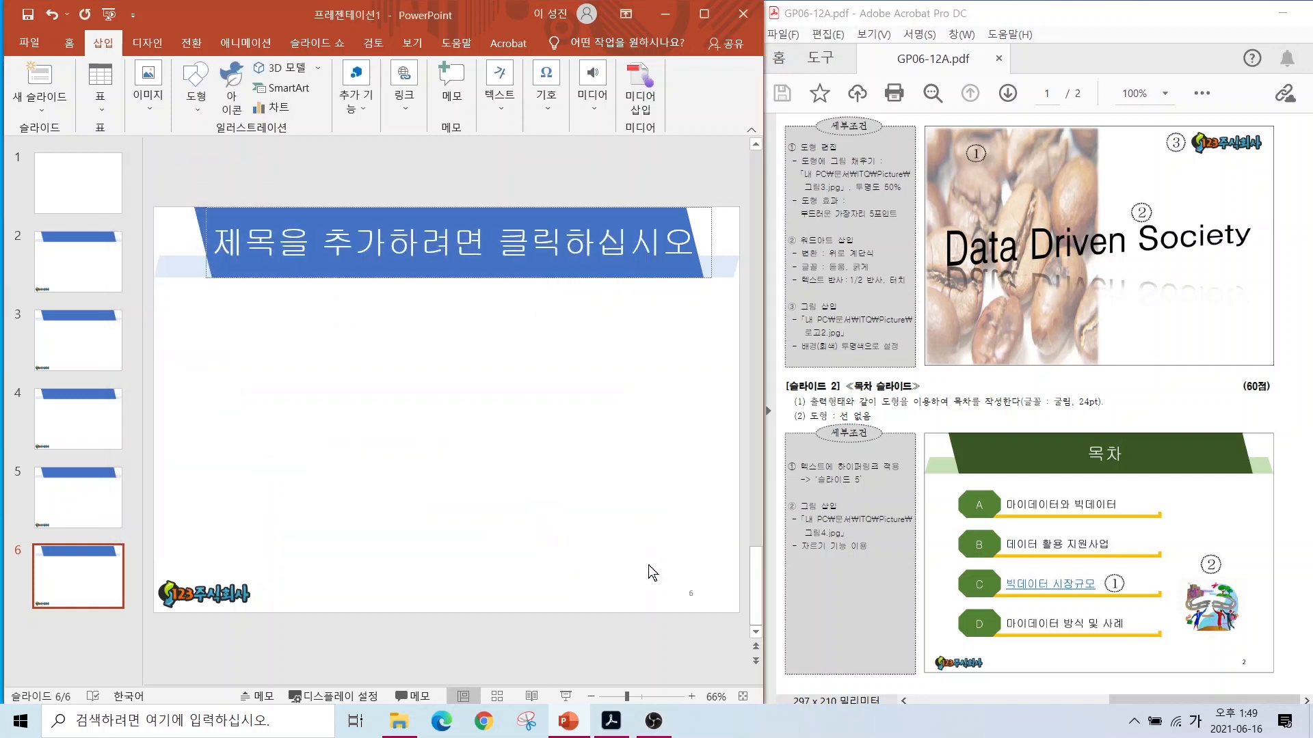
- Go through the slides from 6 back to 1 and check the slide number in the lower-right corner of each
{"action": "mouse_move", "coordinate": [703, 612]}
{"action": "left_mouse_down"}
{"action": "mouse_move", "coordinate": [635, 614]}
{"action": "mouse_move", "coordinate": [728, 594]}
{"action": "left_mouse_up"}
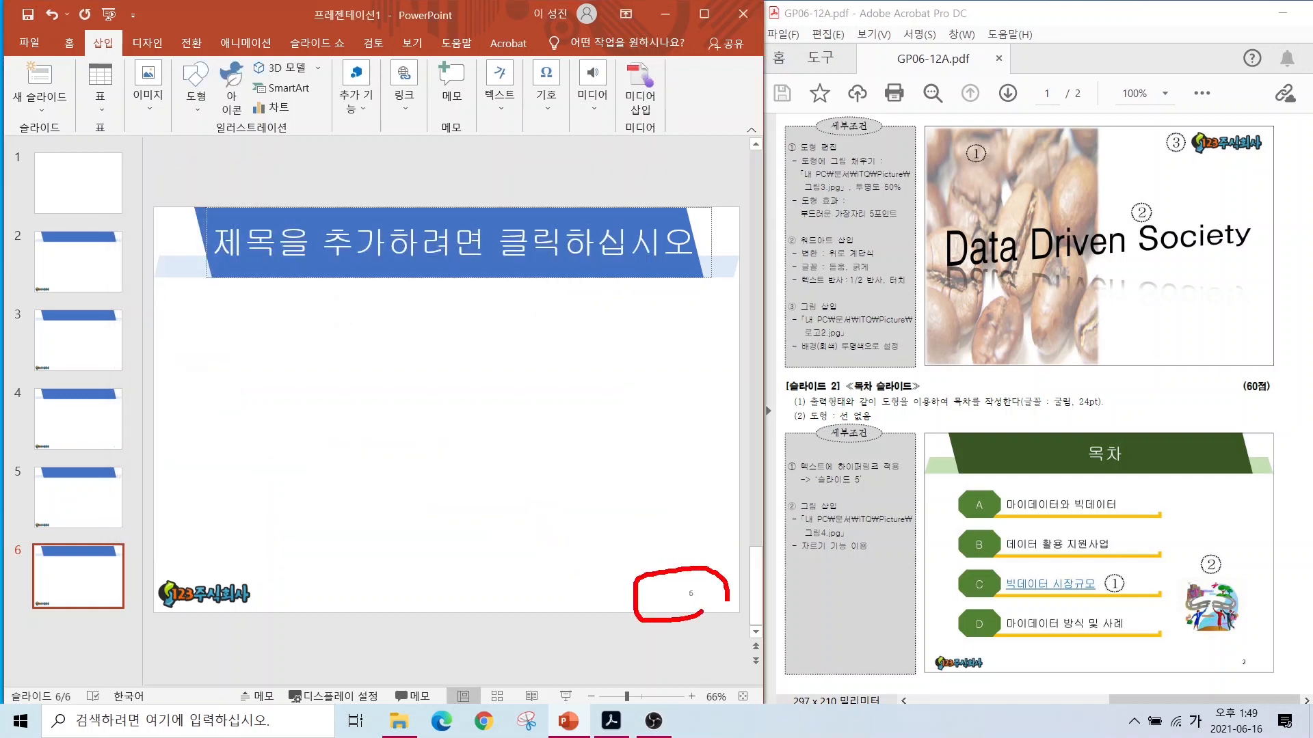
{"action": "left_click", "coordinate": [88, 478]}
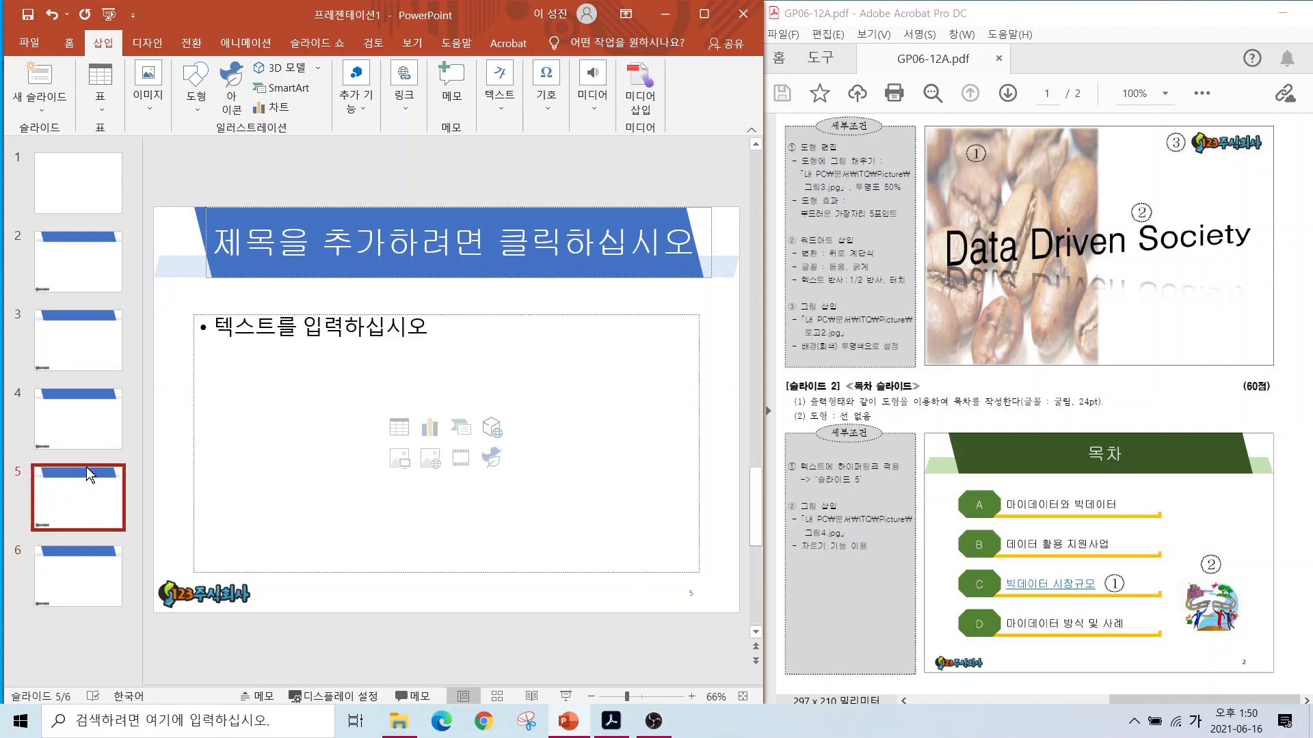
{"action": "left_click", "coordinate": [80, 420]}
{"action": "left_click", "coordinate": [76, 370]}
{"action": "left_click", "coordinate": [69, 264]}
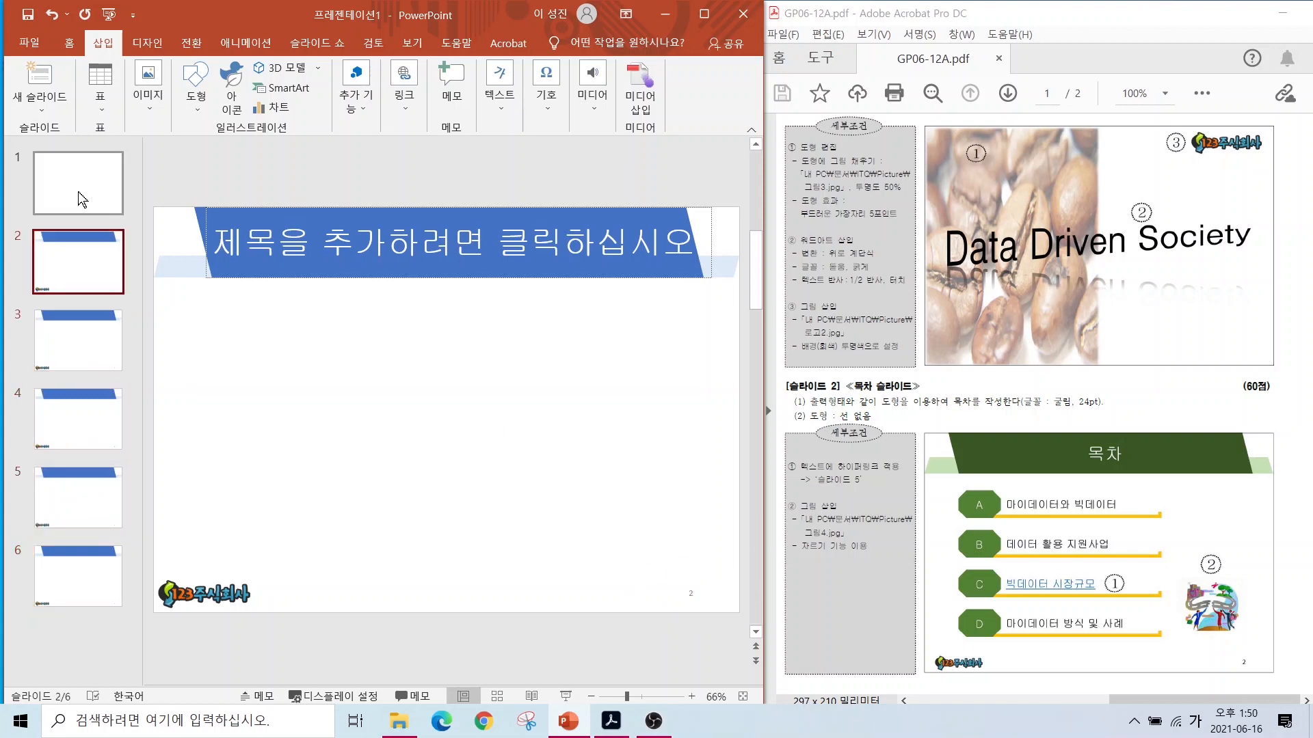
{"action": "left_click", "coordinate": [78, 193]}
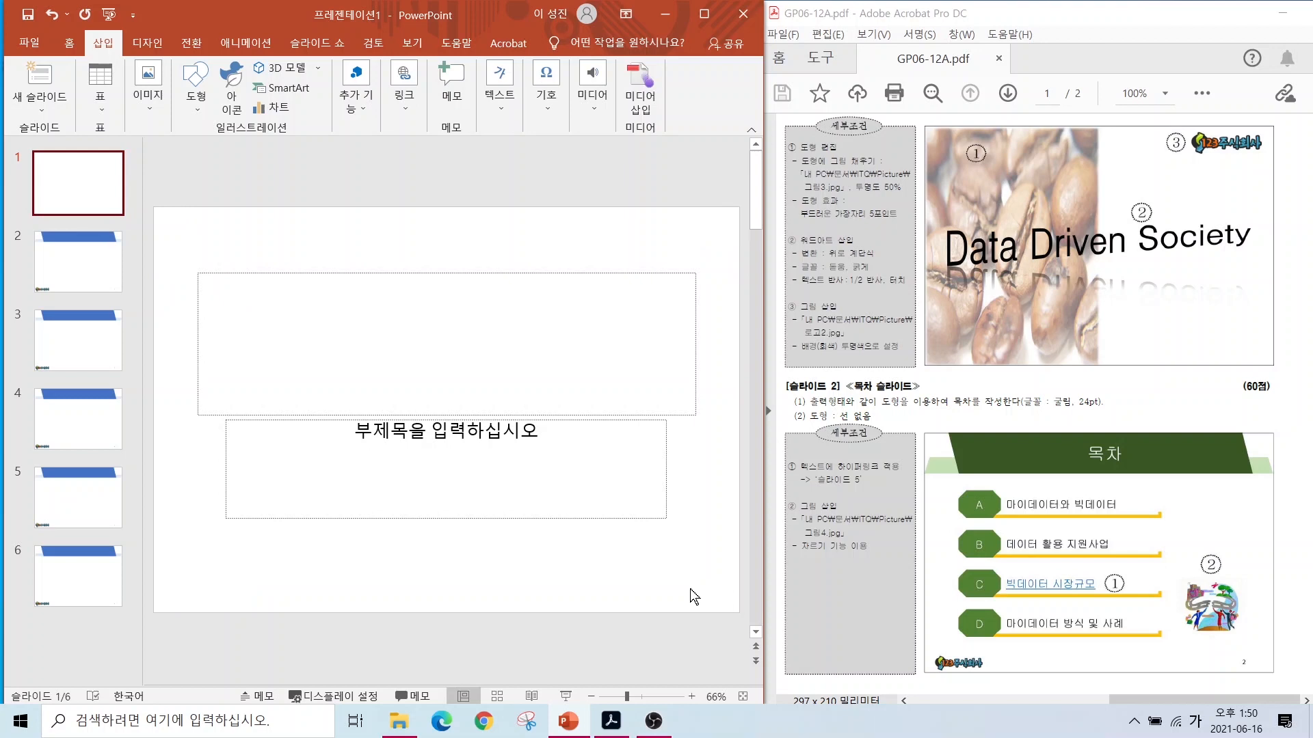
{"action": "left_click_drag", "start_coordinate": [730, 605], "coordinate": [723, 573]}
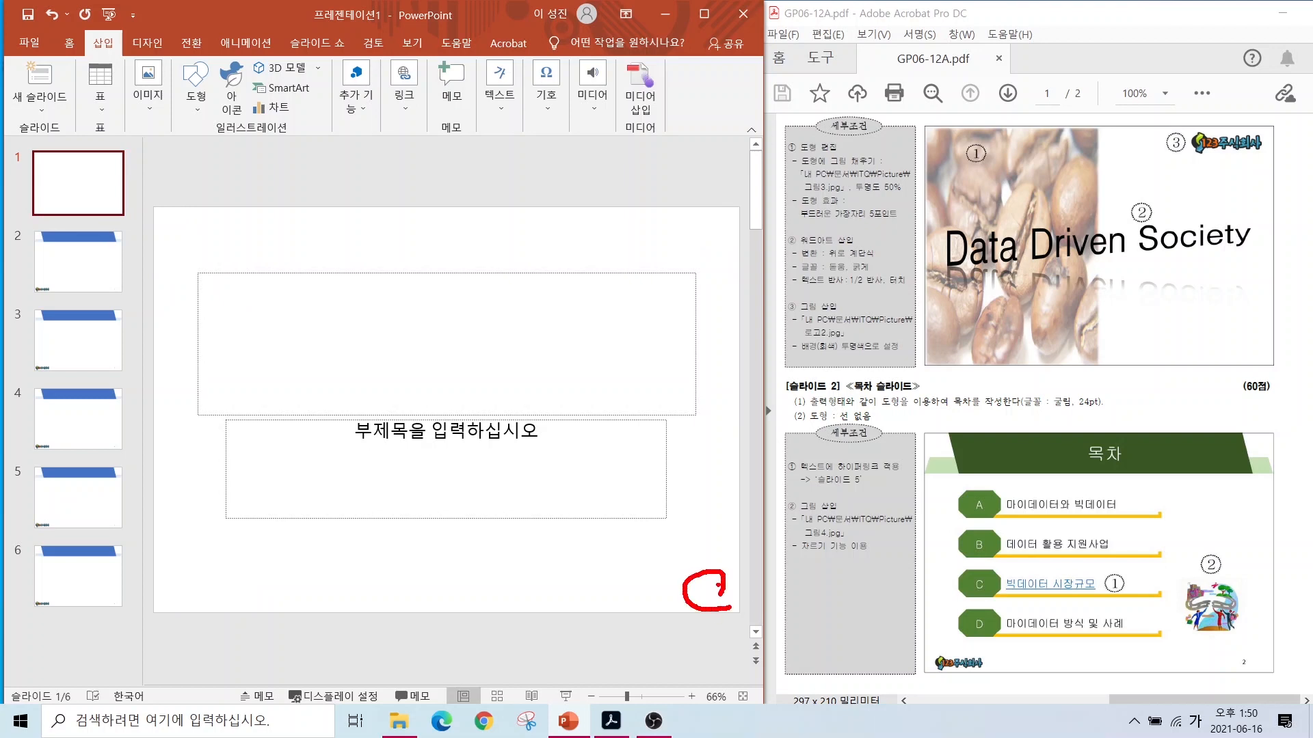